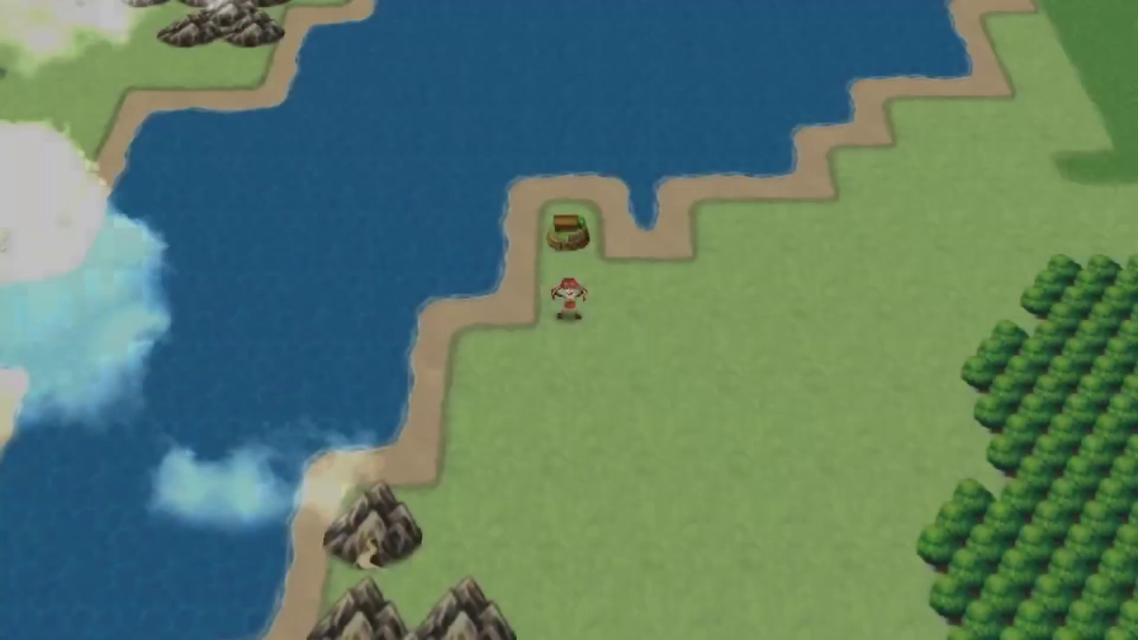
{"action": "key", "text": "Left"}
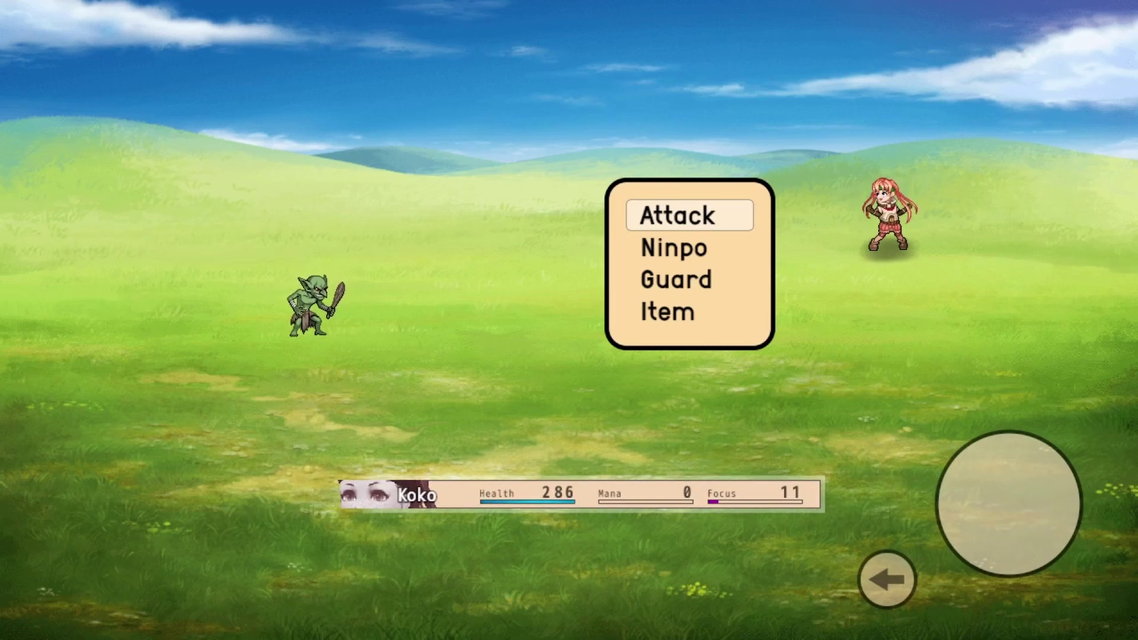
{"action": "key", "text": "Return"}
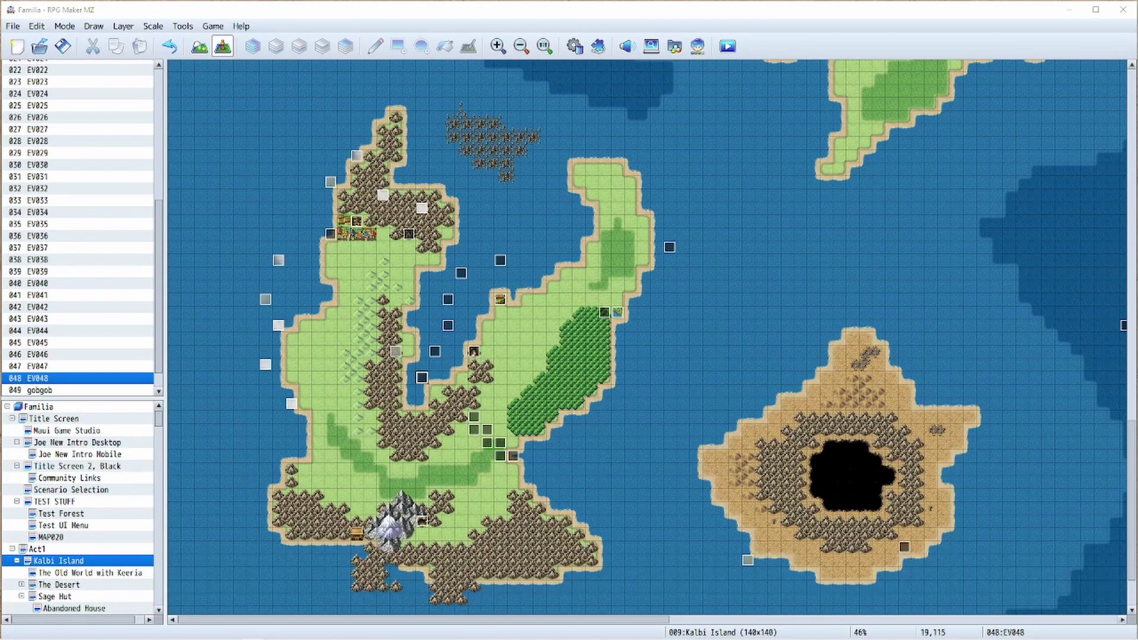
Step: Open the gobgob event on the Kalbi Island map and look through its four event pages
{"action": "double_click", "coordinate": [435, 352]}
{"action": "left_click", "coordinate": [293, 166]}
{"action": "left_click", "coordinate": [314, 165]}
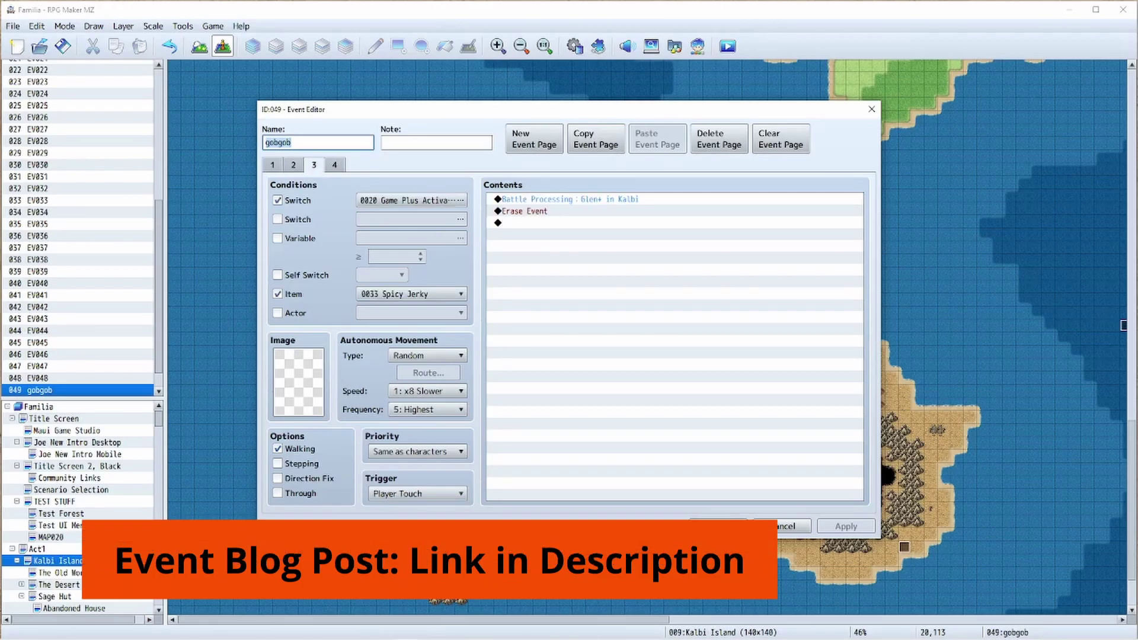
{"action": "left_click", "coordinate": [335, 165]}
{"action": "left_click", "coordinate": [272, 165]}
{"action": "left_click", "coordinate": [294, 165]}
{"action": "left_click", "coordinate": [314, 166]}
{"action": "left_click", "coordinate": [335, 165]}
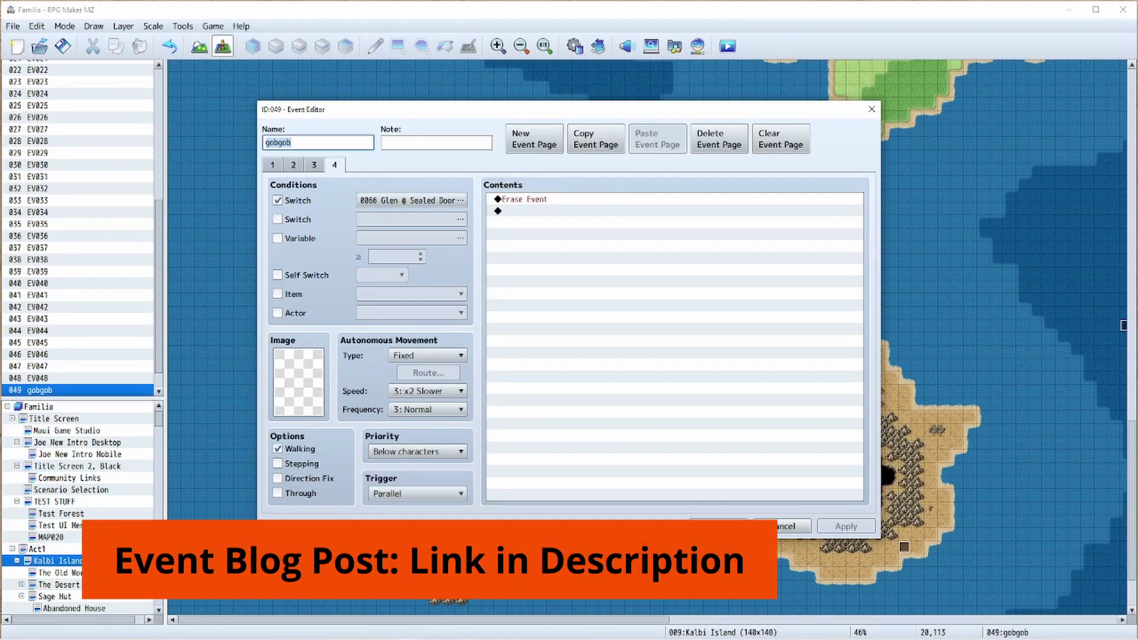
Step: Compare the conditions, triggers and contents of gobgob's first three pages, and close the event without changes
{"action": "left_click", "coordinate": [314, 165]}
{"action": "left_click", "coordinate": [294, 165]}
{"action": "double_click", "coordinate": [299, 382]}
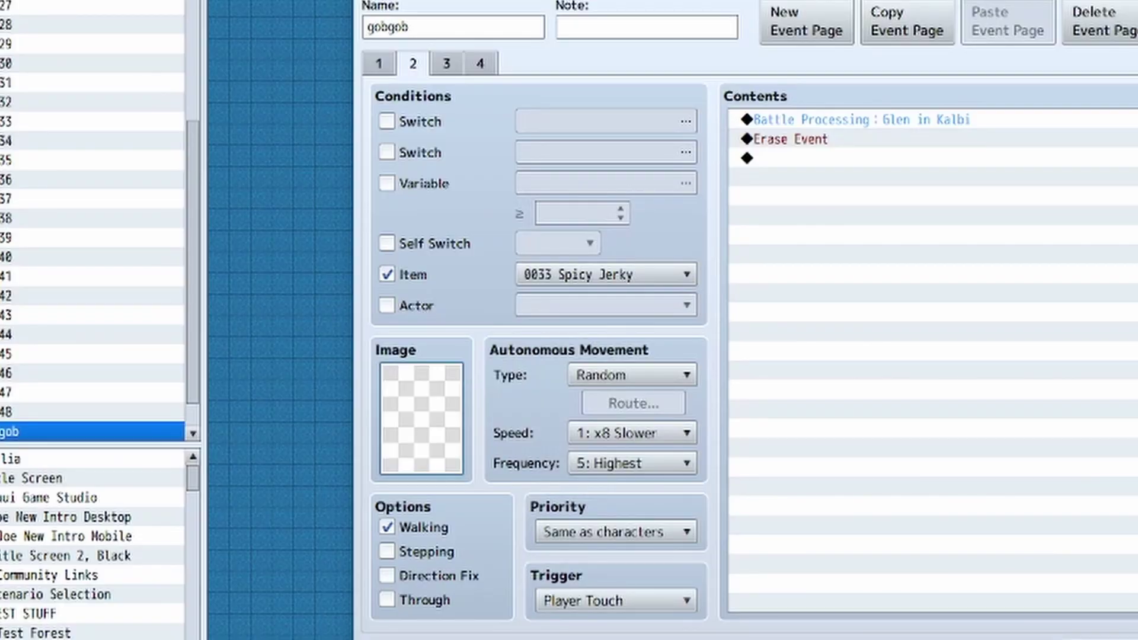
{"action": "left_click", "coordinate": [272, 165]}
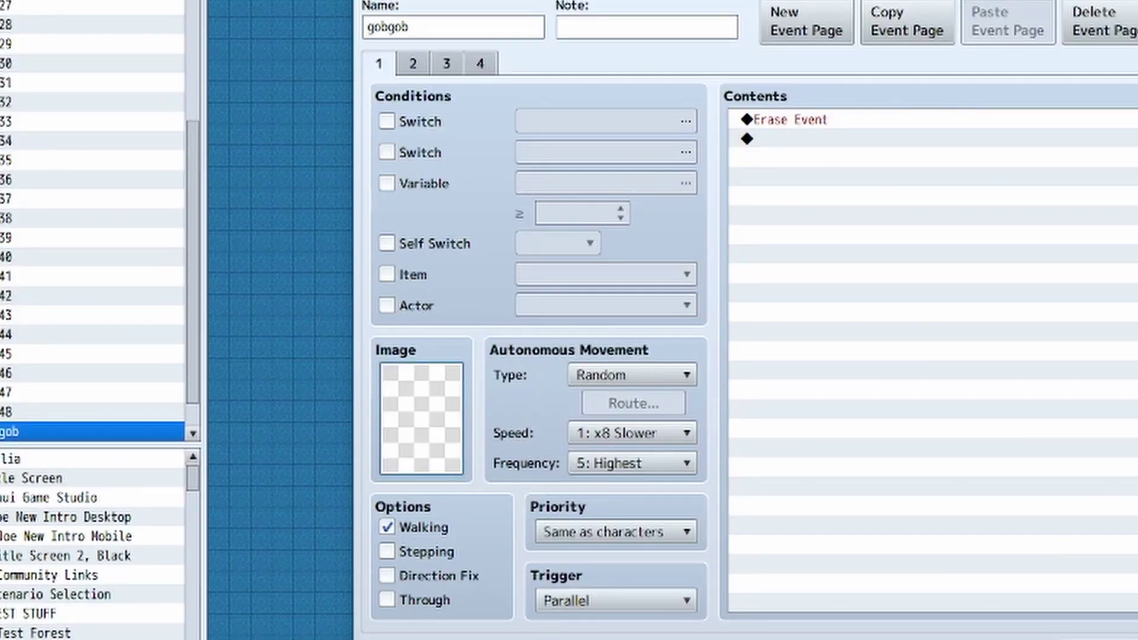
{"action": "key", "text": "ctrl+Tab"}
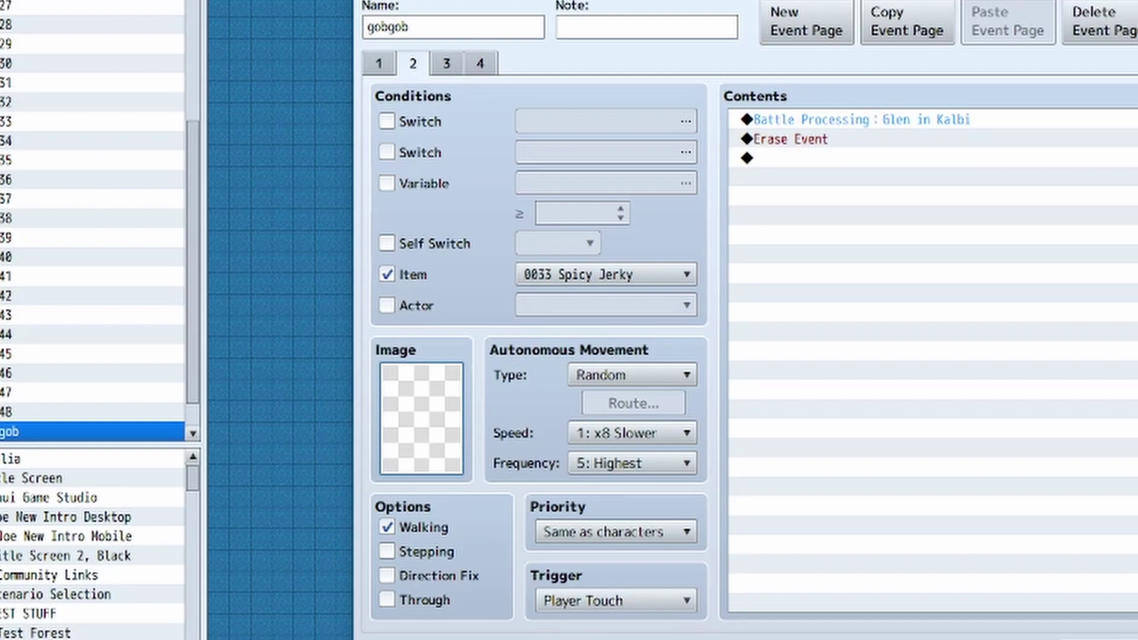
{"action": "key", "text": "ctrl+Tab"}
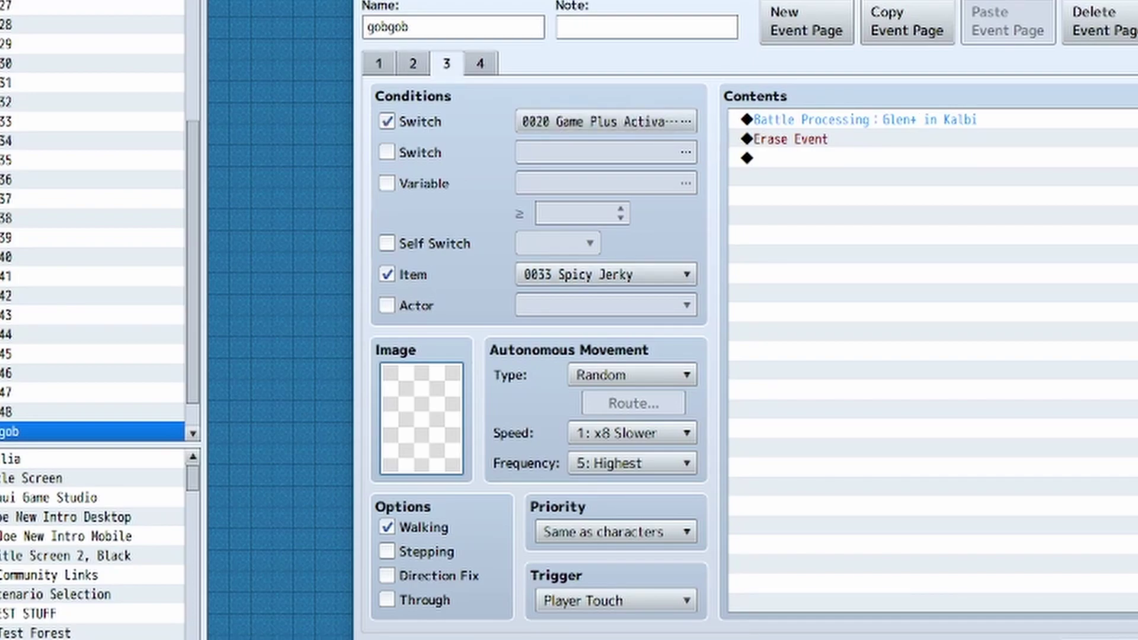
{"action": "key", "text": "ctrl+shift+Tab"}
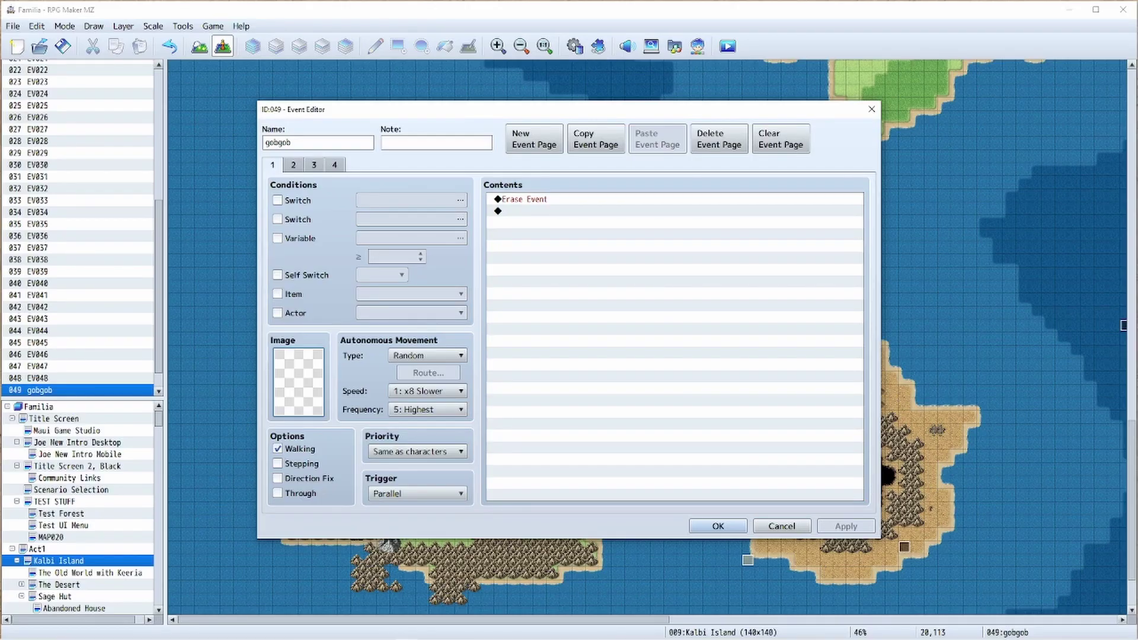
{"action": "key", "text": "ctrl+Tab"}
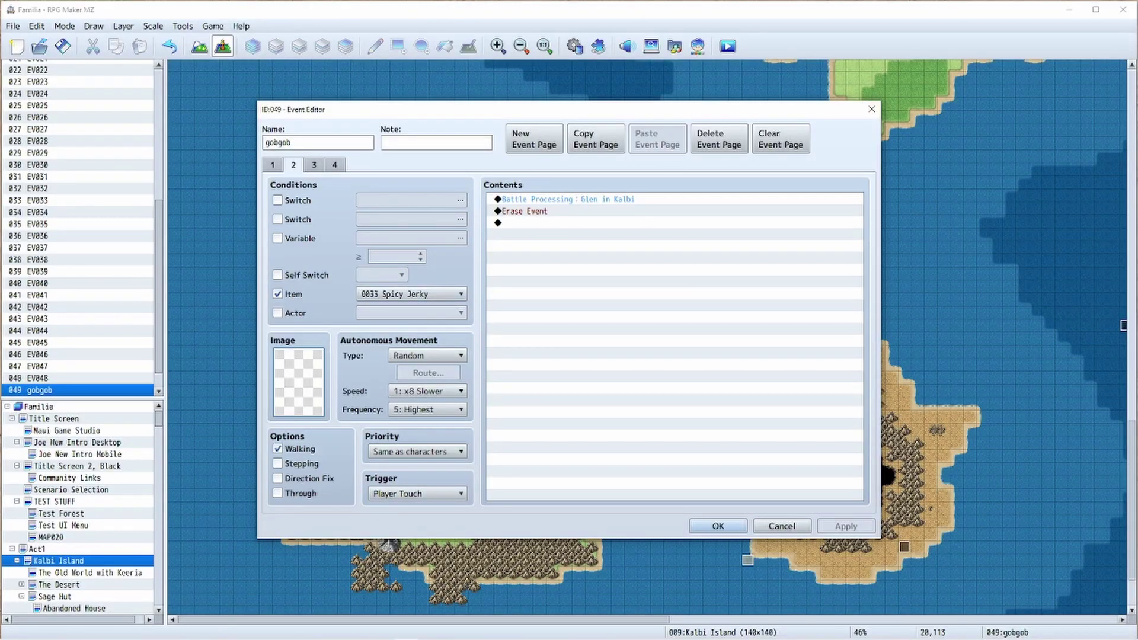
{"action": "left_click", "coordinate": [871, 109]}
Step: Open event EV048 and examine the start of its second page's command list, including the Glen @ Sealed Door condition
{"action": "double_click", "coordinate": [422, 377]}
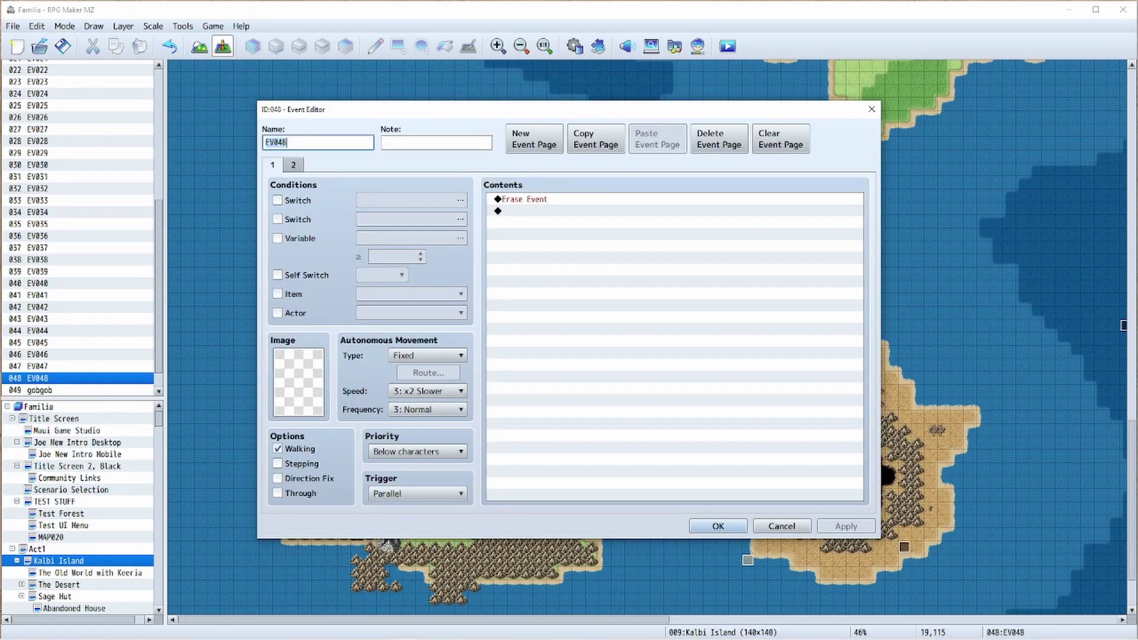
{"action": "left_click", "coordinate": [293, 165]}
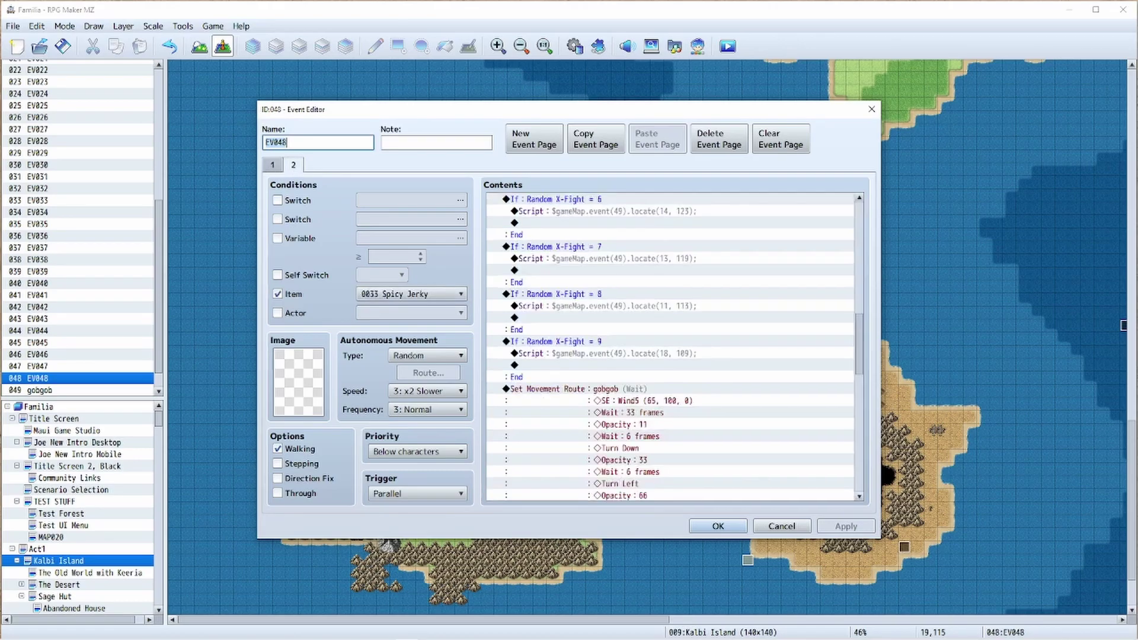
{"action": "scroll", "coordinate": [670, 347], "scroll_direction": "up", "scroll_amount": 15}
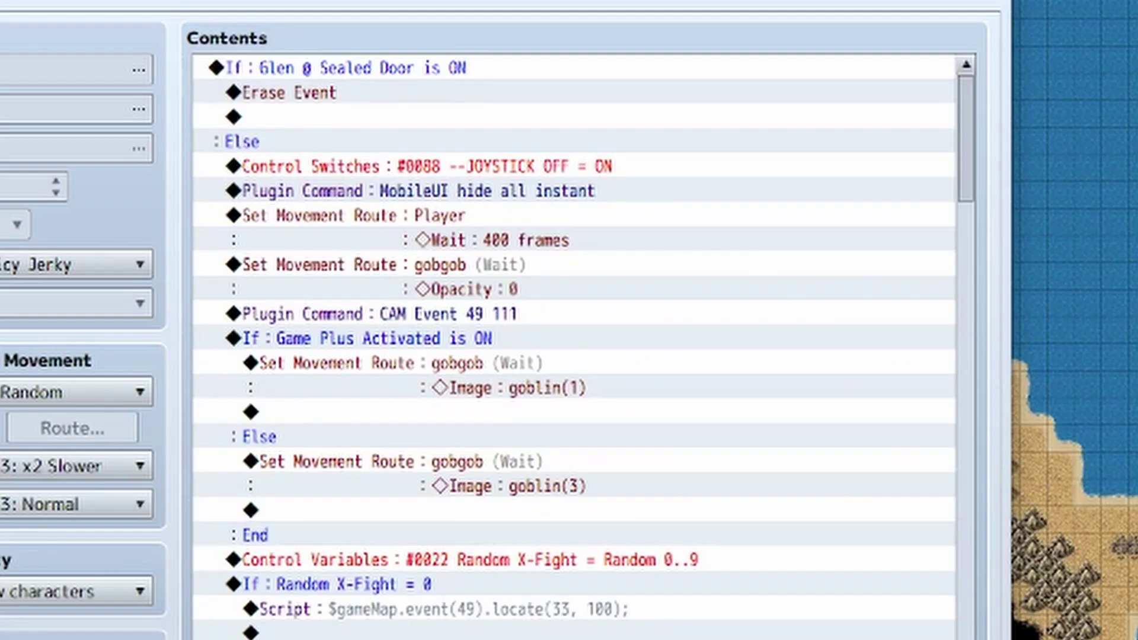
{"action": "left_click", "coordinate": [533, 211]}
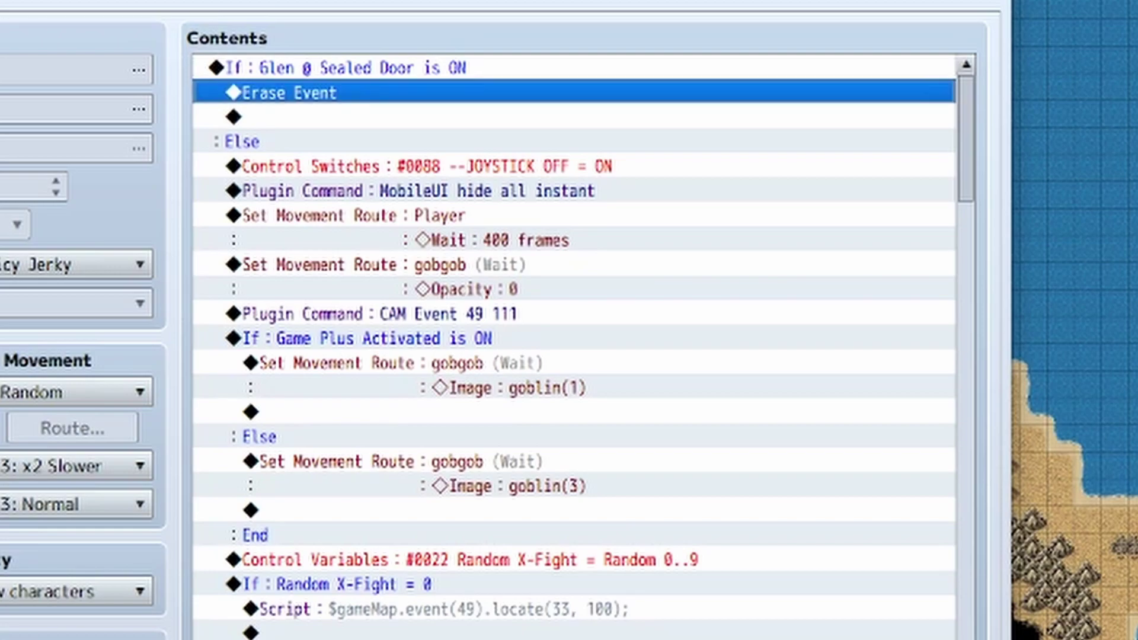
{"action": "key", "text": "ctrl+a"}
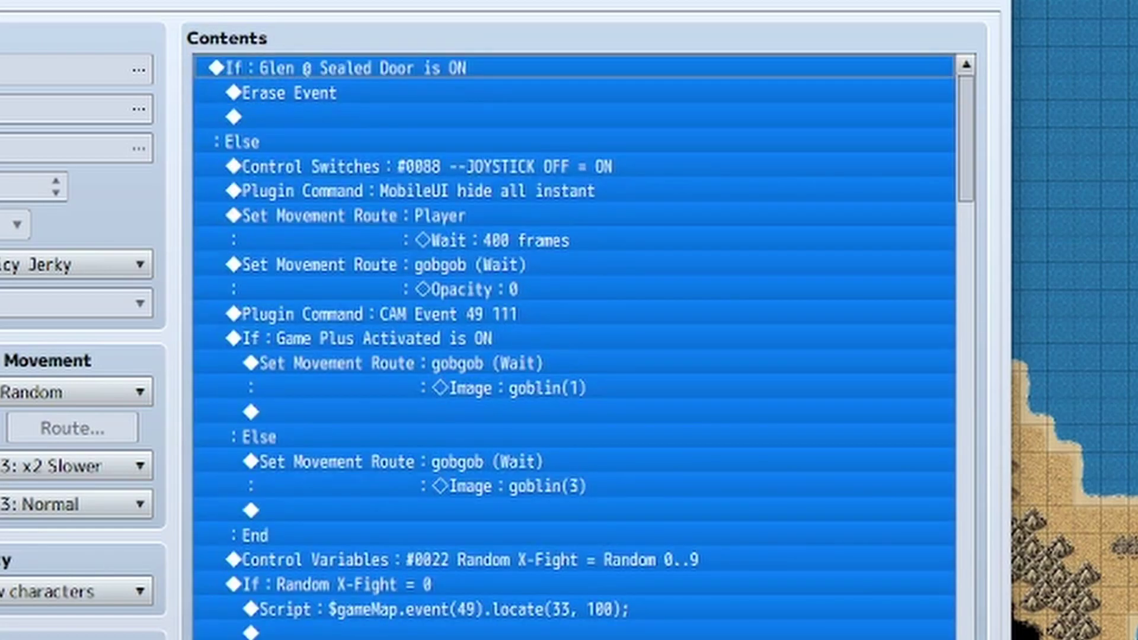
{"action": "left_click", "coordinate": [289, 92]}
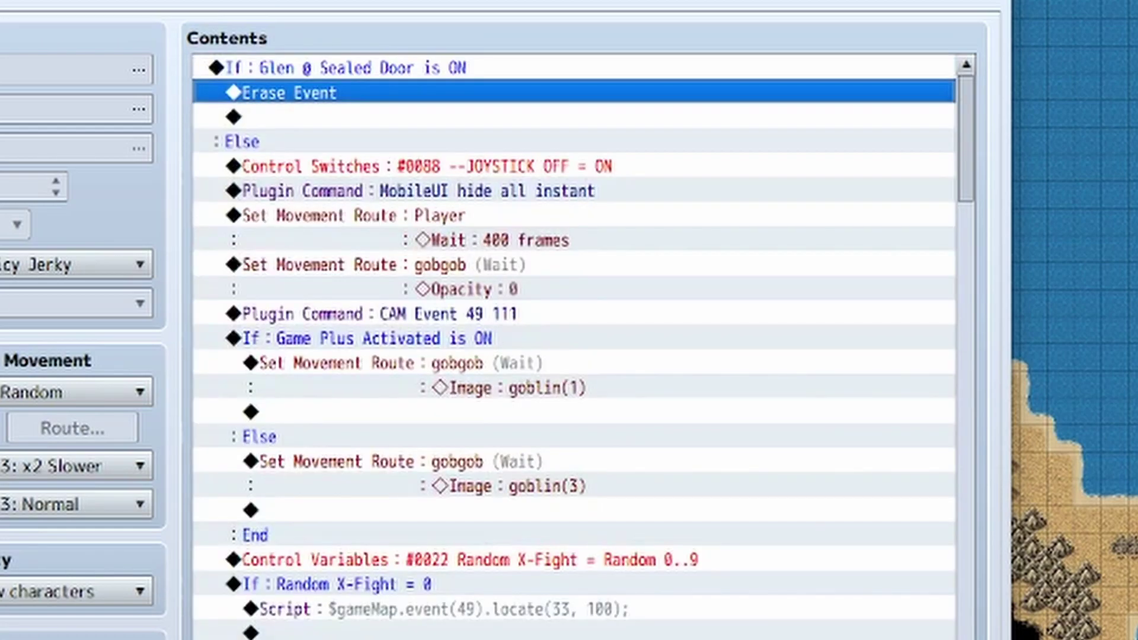
{"action": "key", "text": "ctrl+a"}
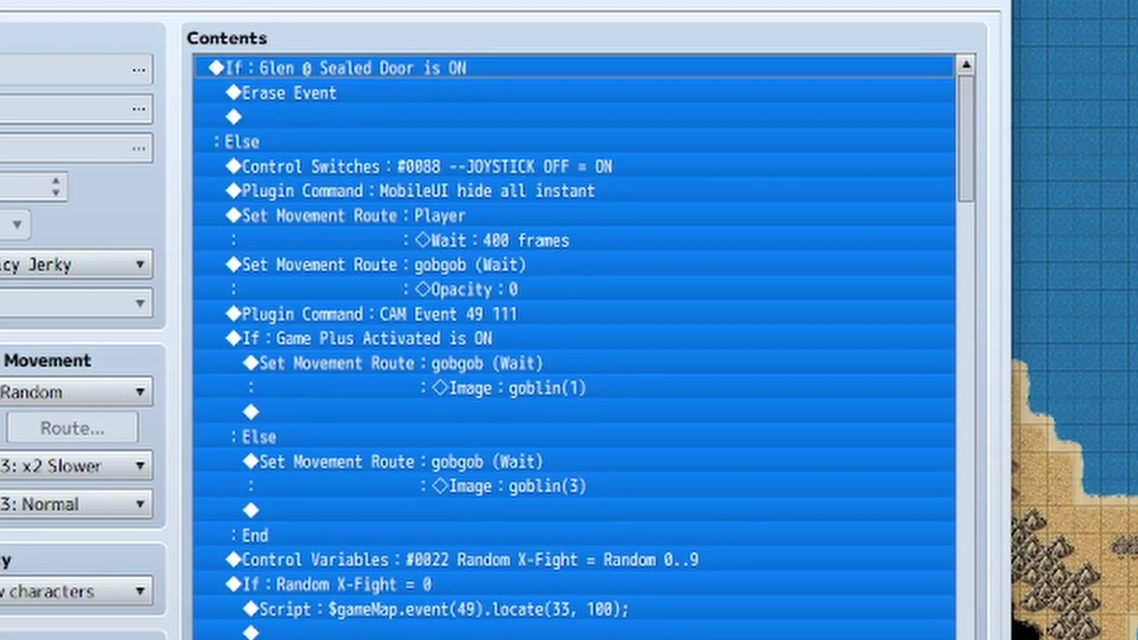
{"action": "left_click", "coordinate": [289, 93]}
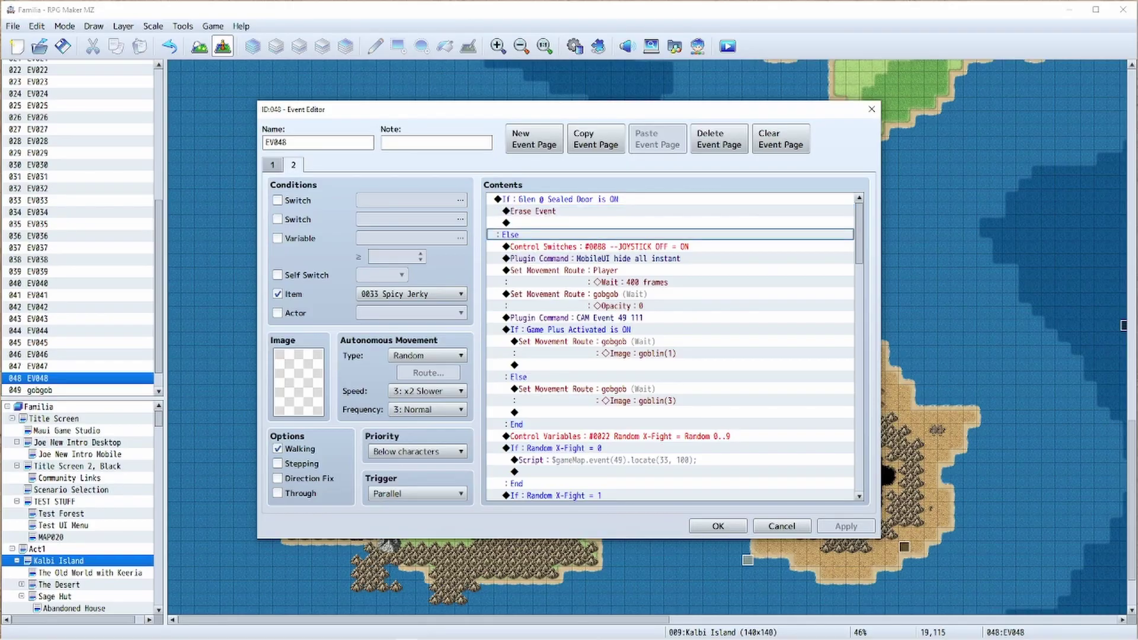
Step: Examine the joystick-off switch, the MobileUI hide command and the player's wait route in EV048's second page
{"action": "left_click", "coordinate": [598, 246]}
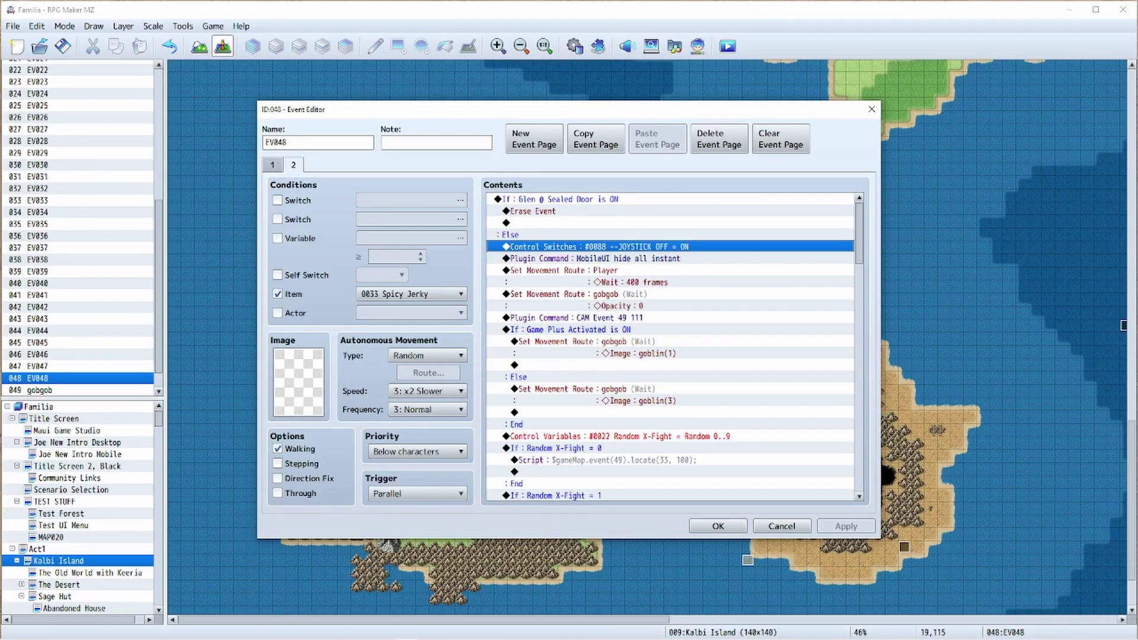
{"action": "scroll", "coordinate": [669, 347], "scroll_direction": "down", "scroll_amount": 1}
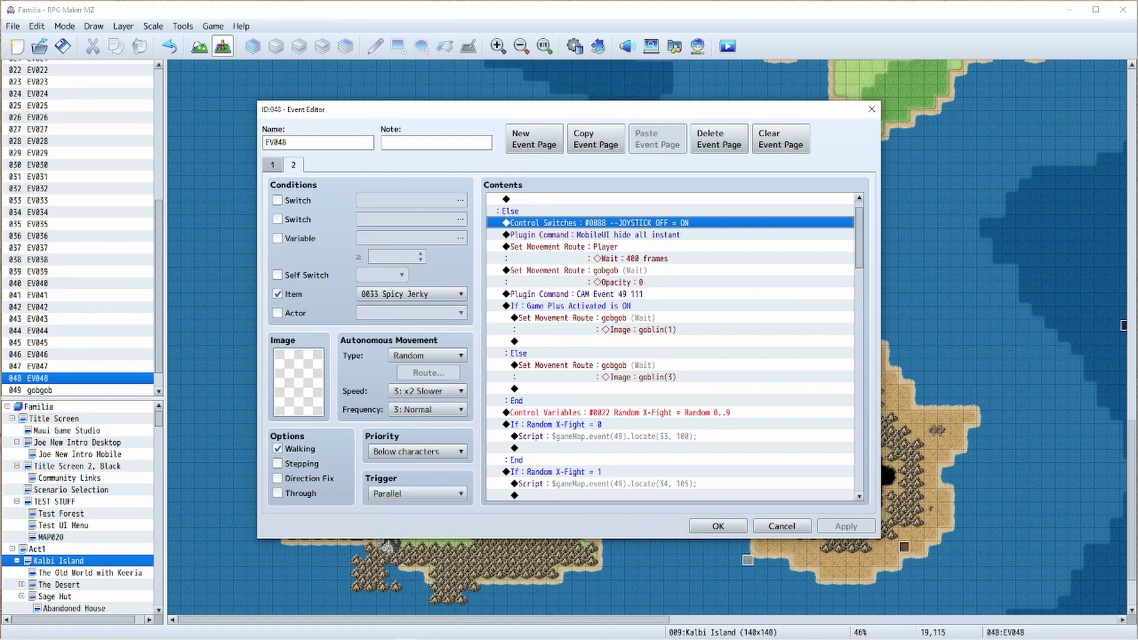
{"action": "left_click", "coordinate": [598, 234]}
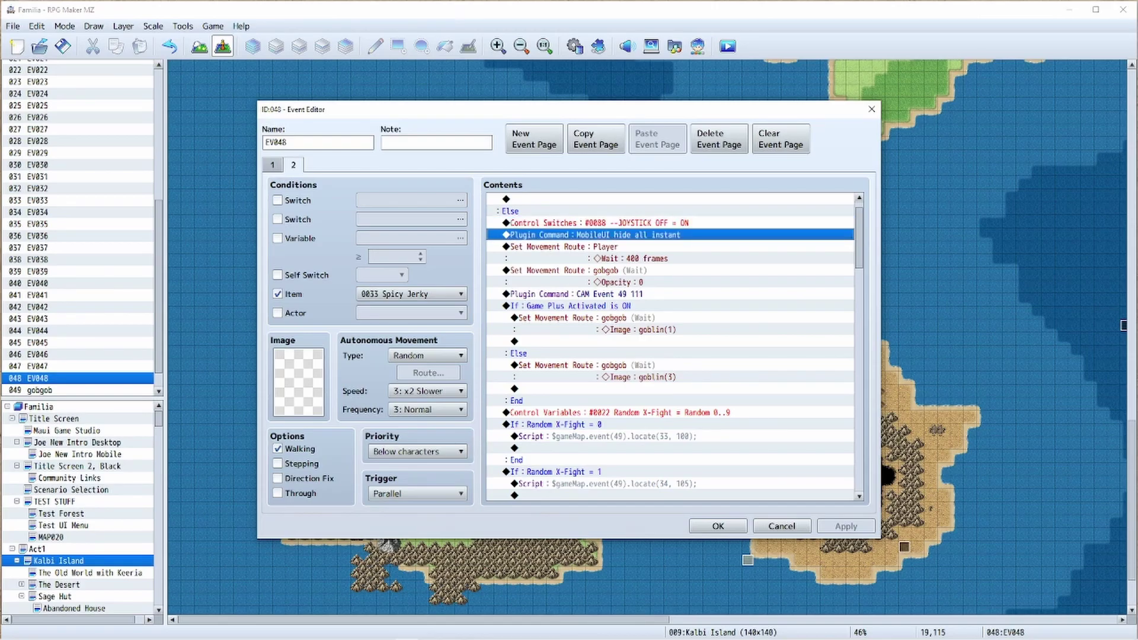
{"action": "left_click", "coordinate": [599, 223]}
{"action": "left_click", "coordinate": [599, 235]}
{"action": "left_click", "coordinate": [598, 223]}
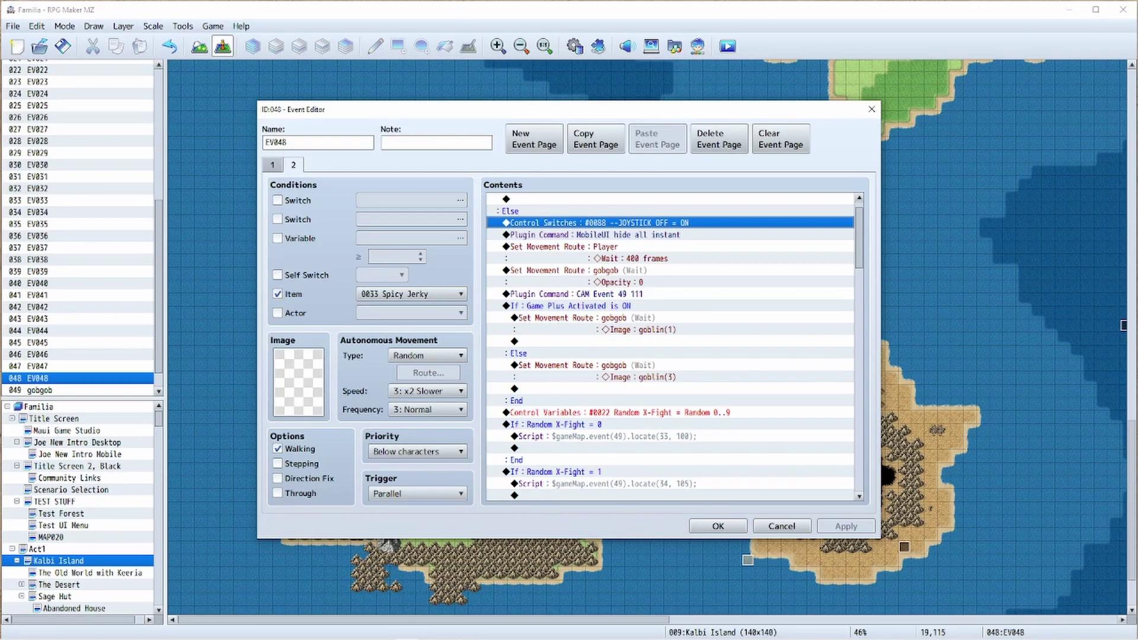
{"action": "left_click", "coordinate": [592, 247]}
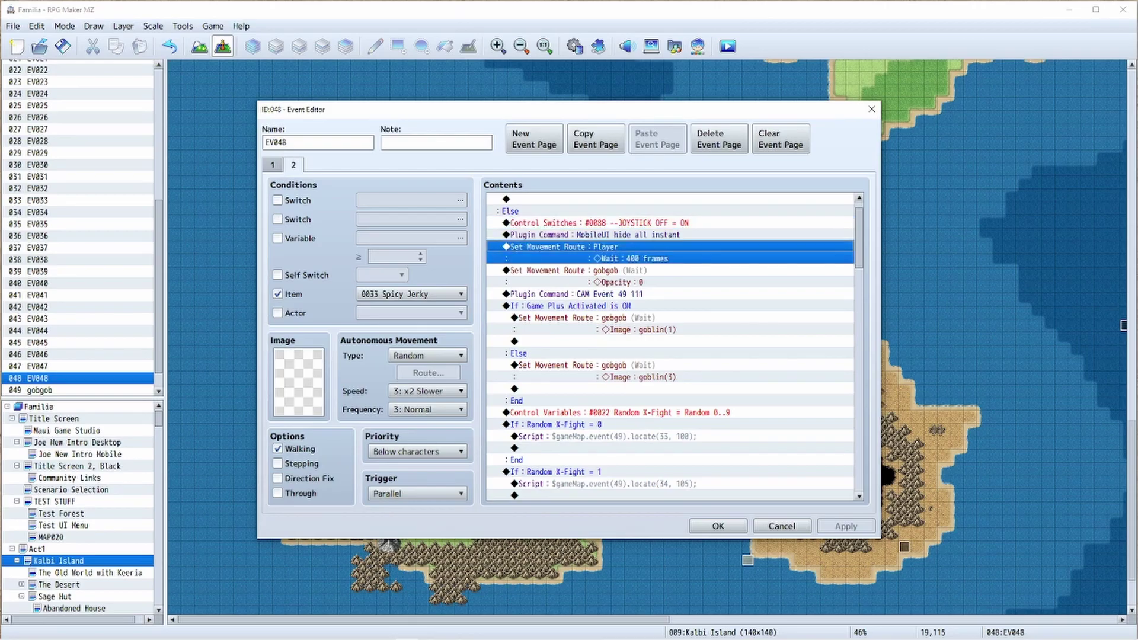
{"action": "scroll", "coordinate": [669, 347], "scroll_direction": "down", "scroll_amount": 1}
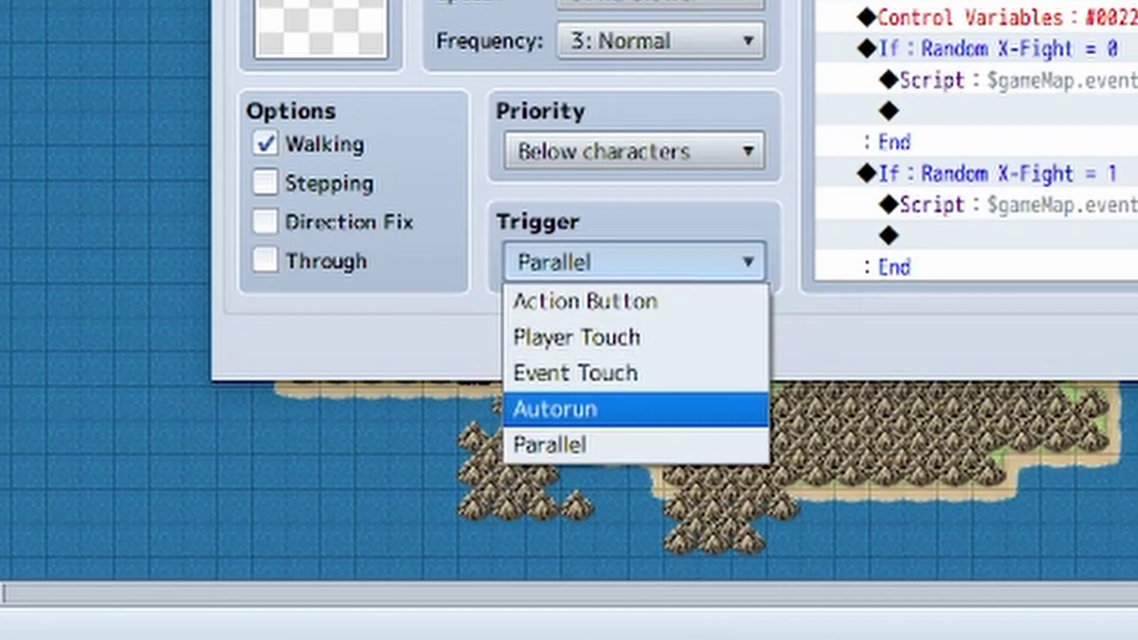
Step: Try Autorun as the trigger of EV048's second page, read the trigger descriptions, and return the trigger to Parallel
{"action": "left_click", "coordinate": [613, 409]}
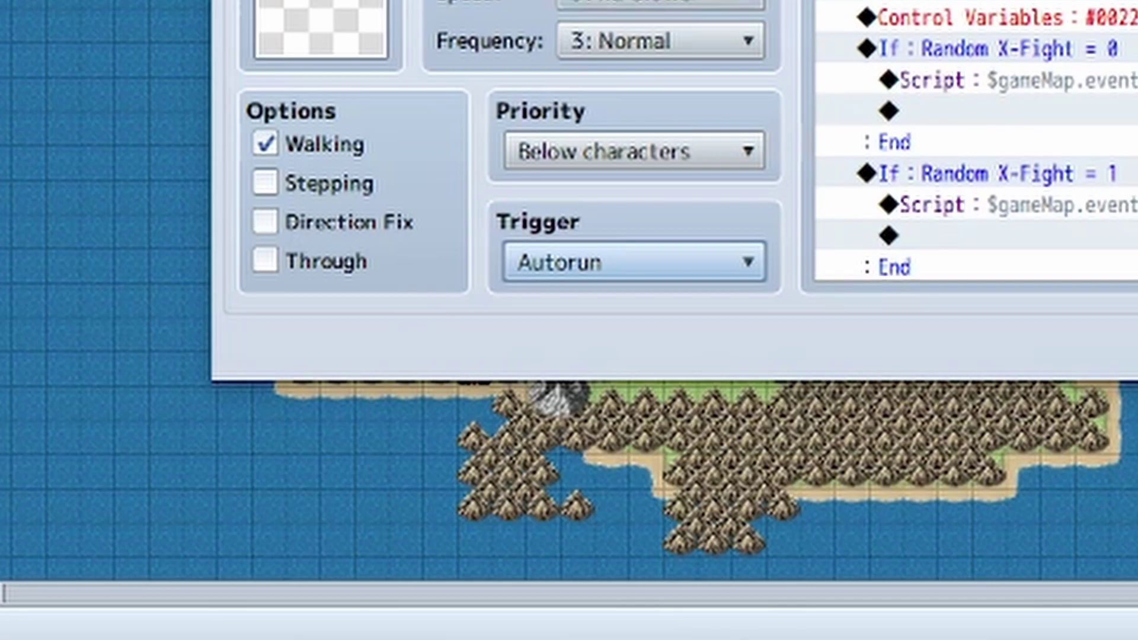
{"action": "mouse_move", "coordinate": [643, 286]}
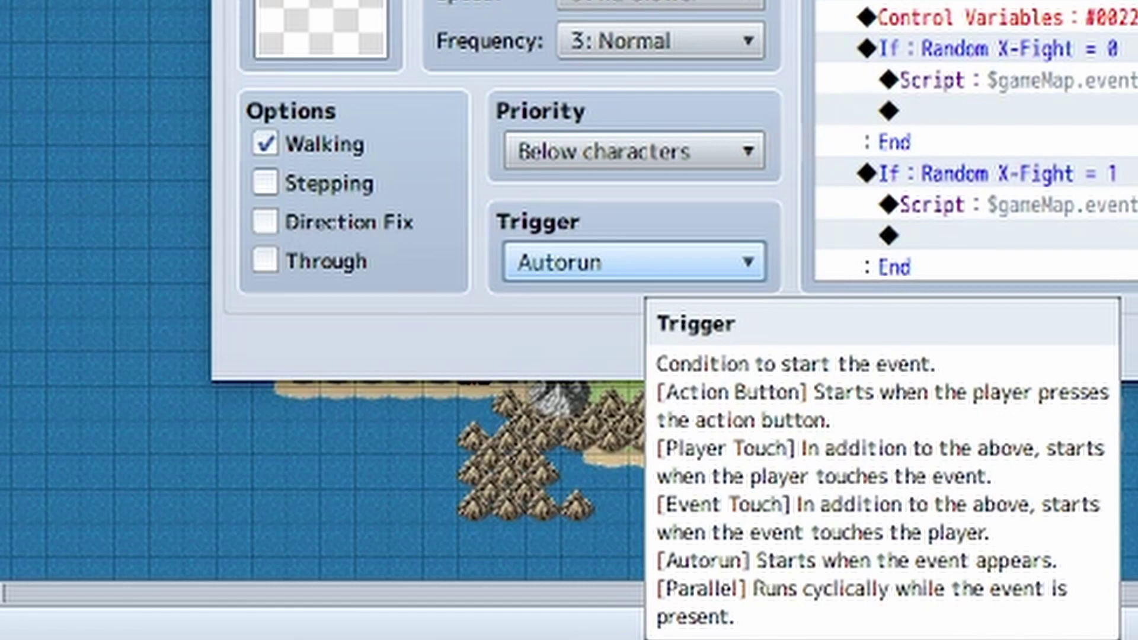
{"action": "left_click", "coordinate": [643, 264]}
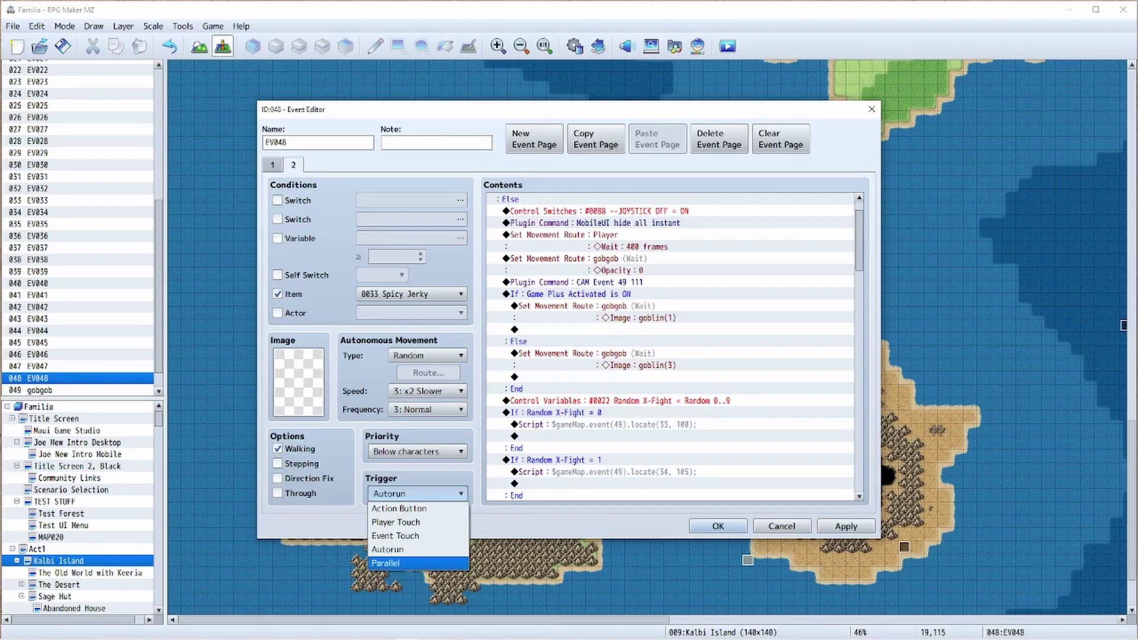
{"action": "left_click", "coordinate": [386, 563]}
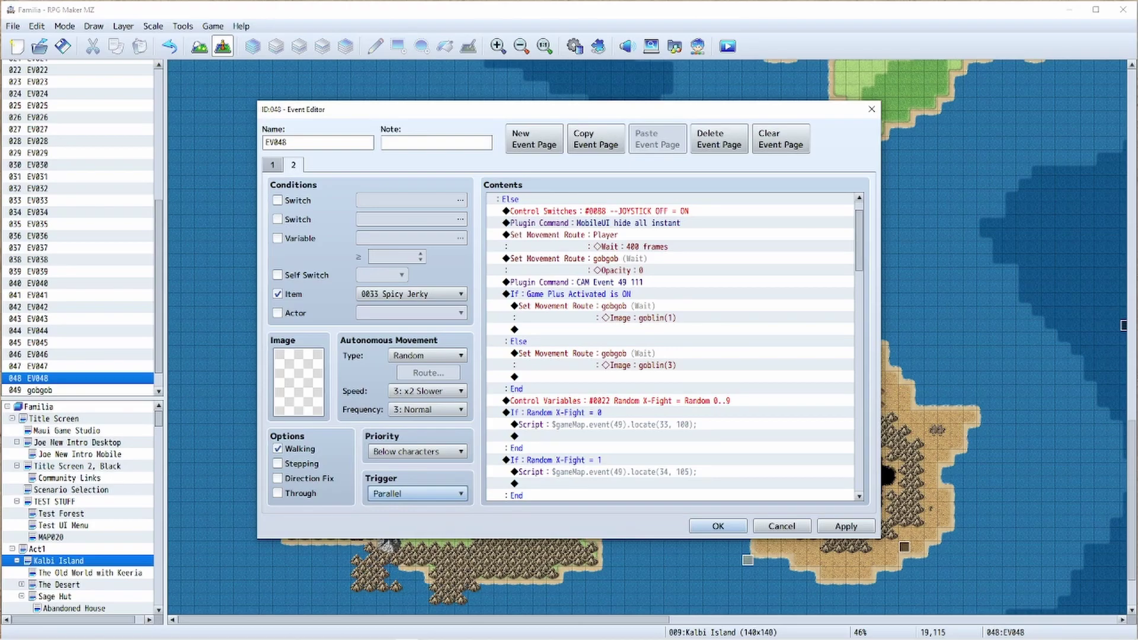
Step: Examine gobgob's opacity route, the CAM Event plugin command and the goblin image and random location branches in EV048's second page
{"action": "scroll", "coordinate": [675, 346], "scroll_direction": "up", "scroll_amount": 1}
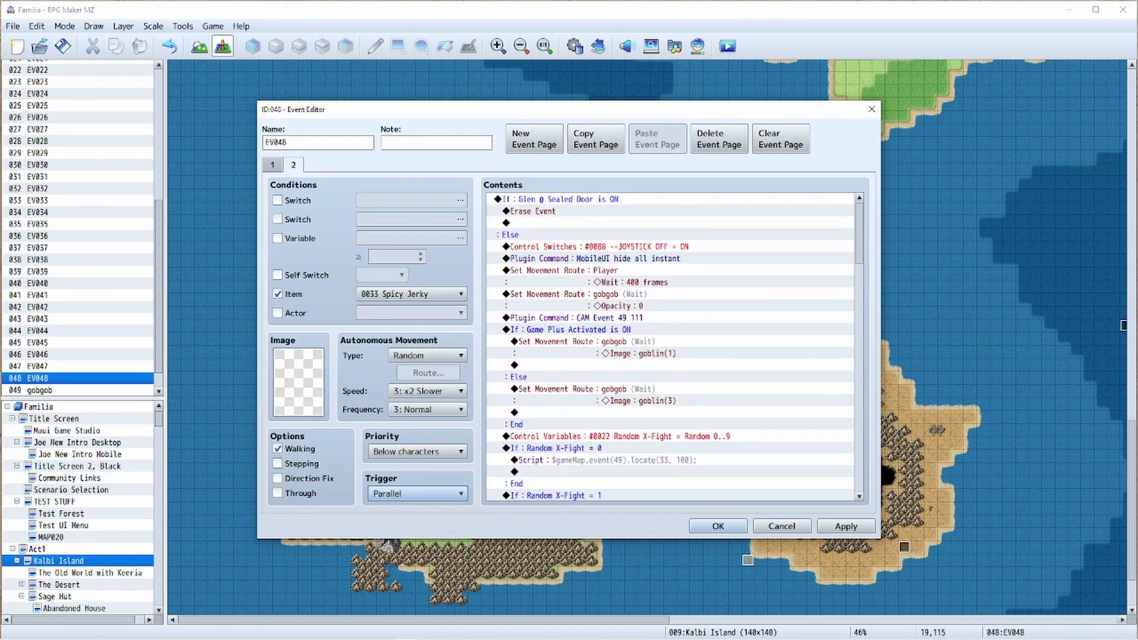
{"action": "scroll", "coordinate": [675, 346], "scroll_direction": "down", "scroll_amount": 2}
{"action": "scroll", "coordinate": [675, 347], "scroll_direction": "up", "scroll_amount": 2}
{"action": "left_click", "coordinate": [670, 282]}
{"action": "left_click", "coordinate": [671, 294]}
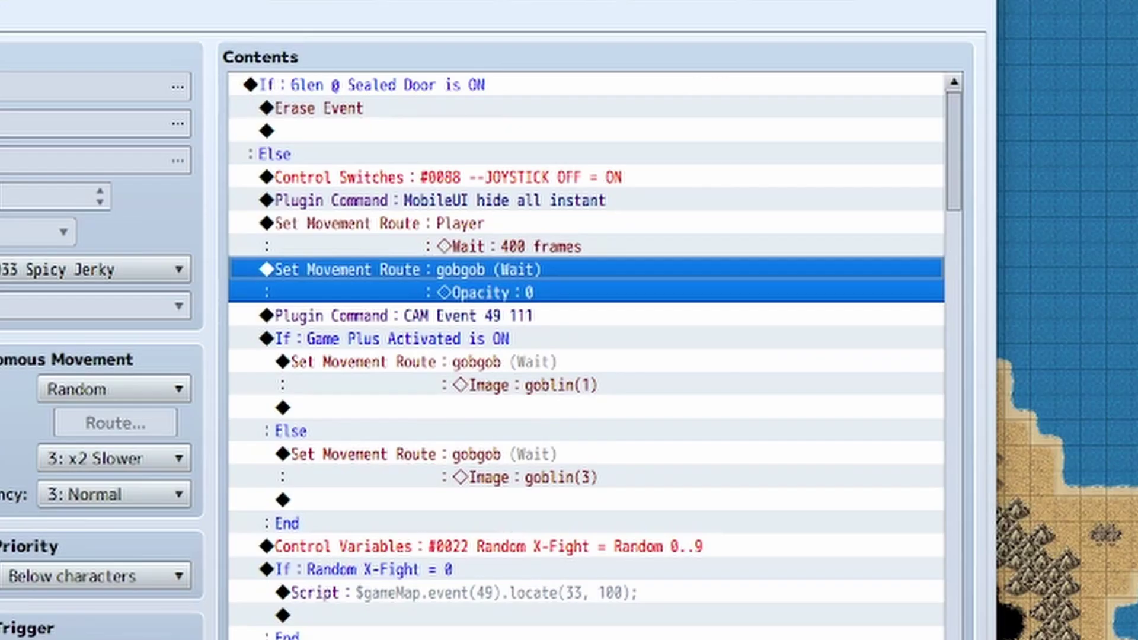
{"action": "left_click", "coordinate": [586, 234]}
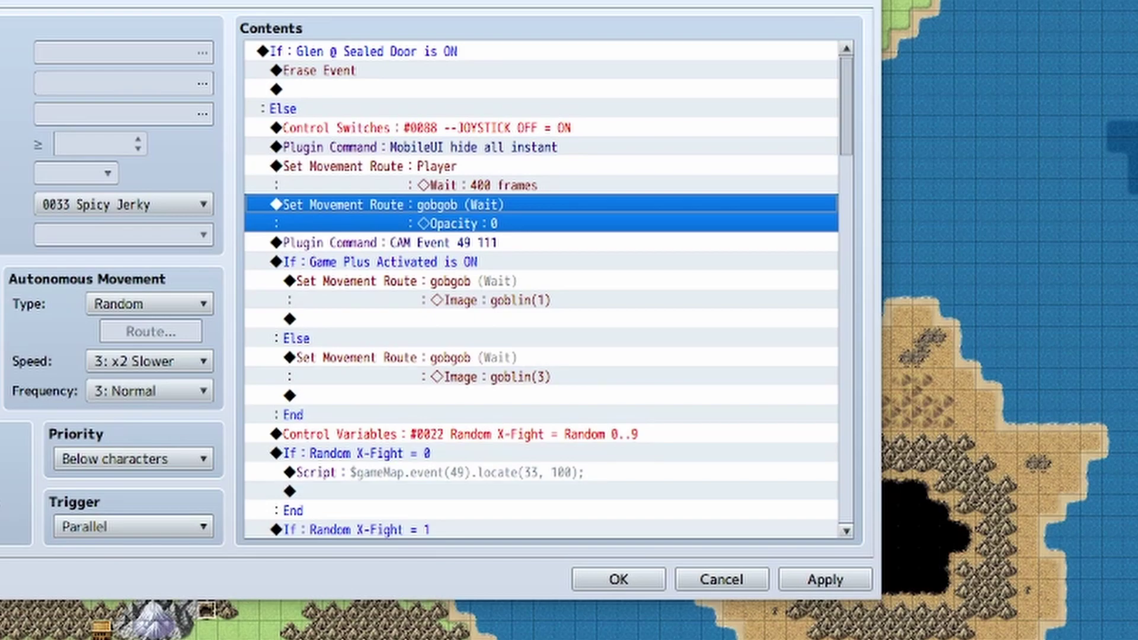
{"action": "left_click", "coordinate": [444, 243]}
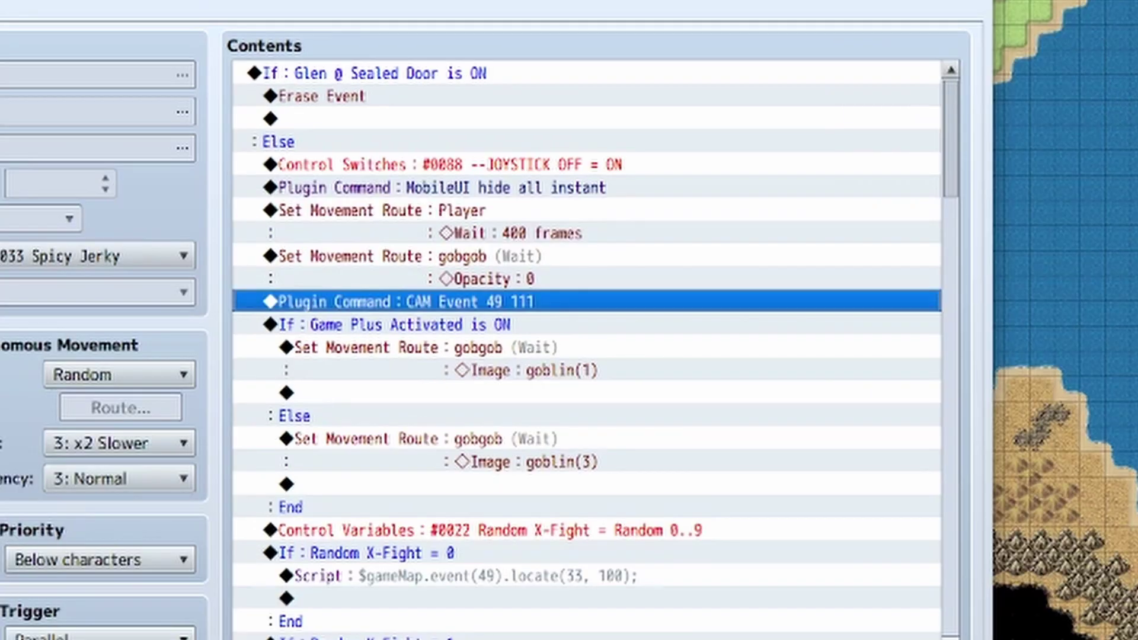
{"action": "scroll", "coordinate": [586, 350], "scroll_direction": "down", "scroll_amount": 2}
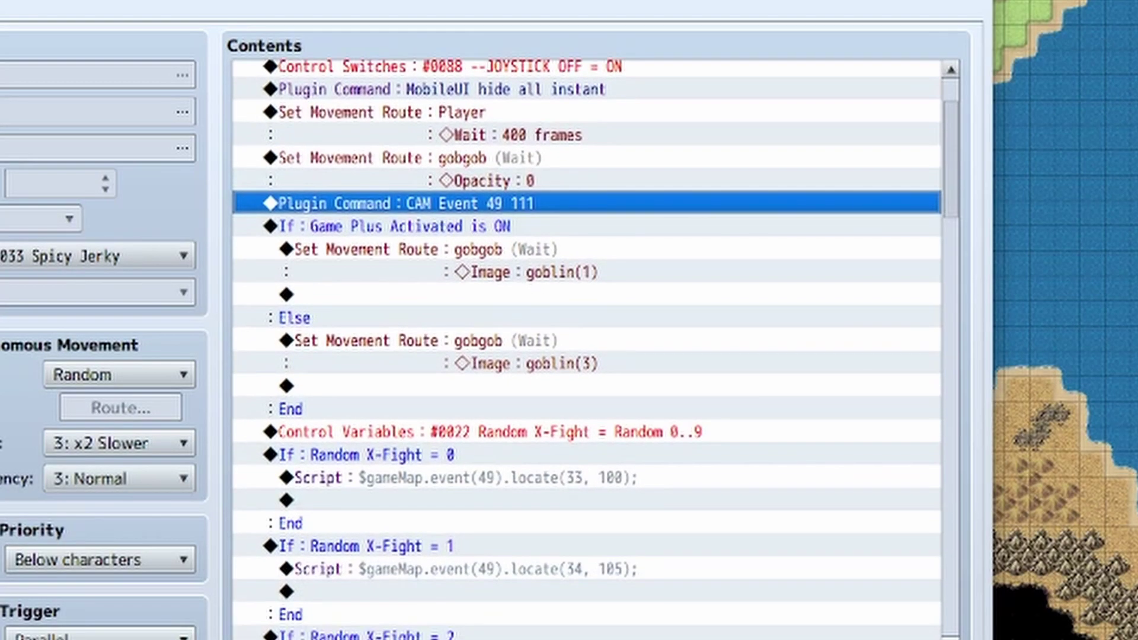
{"action": "scroll", "coordinate": [587, 350], "scroll_direction": "down", "scroll_amount": 1}
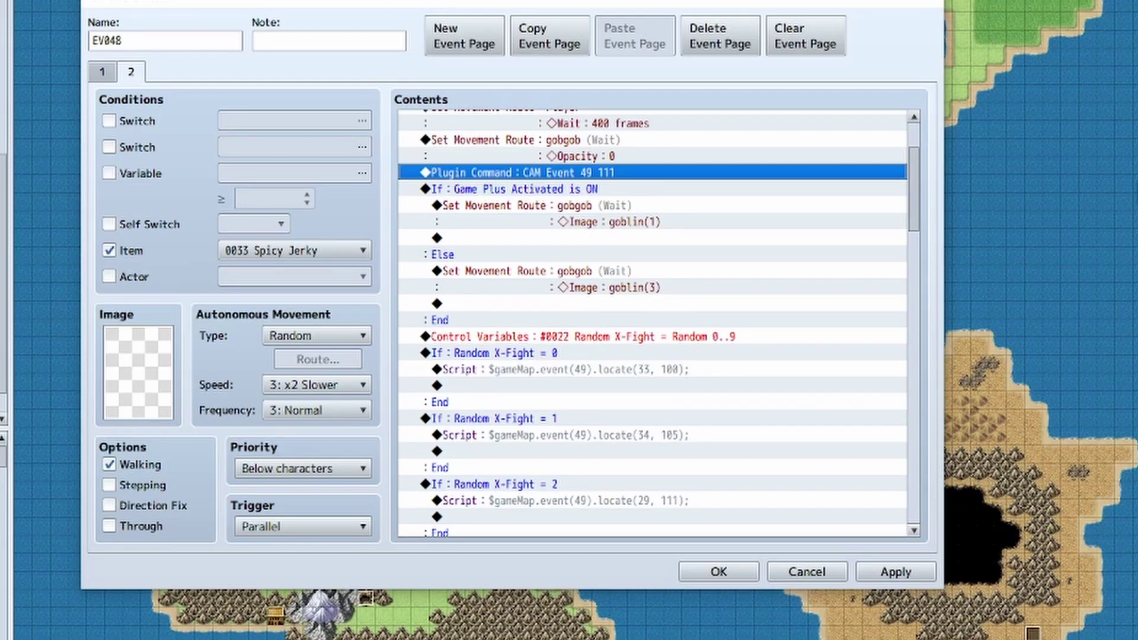
Step: Look up the Scroll Map command among the event commands, view its settings, and close the command selection without adding anything
{"action": "key", "text": "Return"}
{"action": "left_click", "coordinate": [478, 76]}
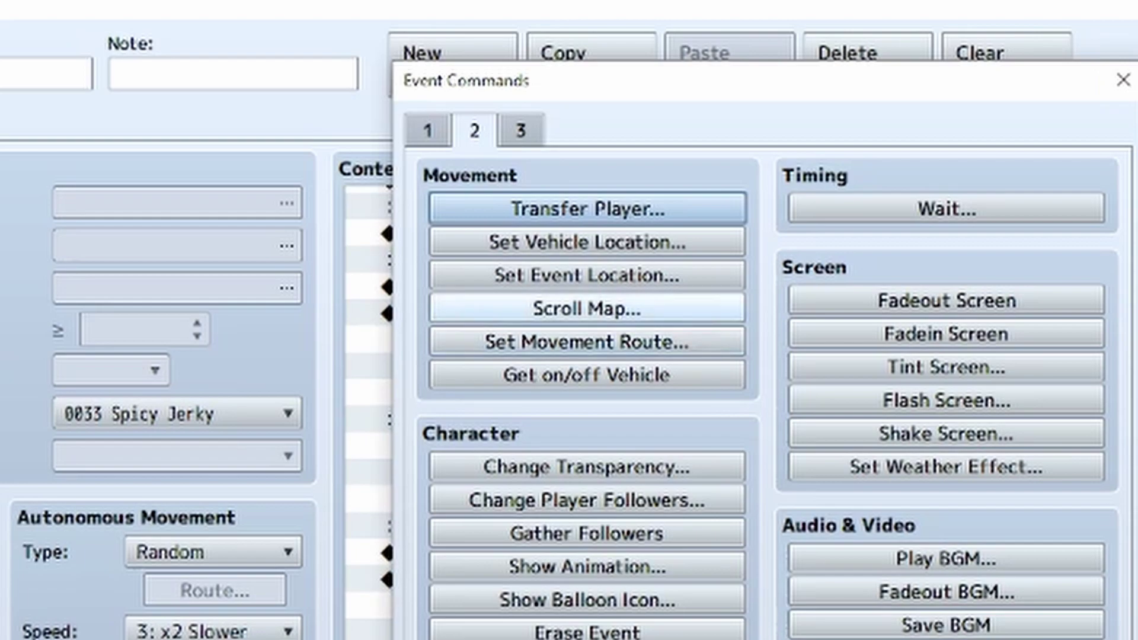
{"action": "left_click", "coordinate": [587, 308]}
{"action": "left_click", "coordinate": [912, 390]}
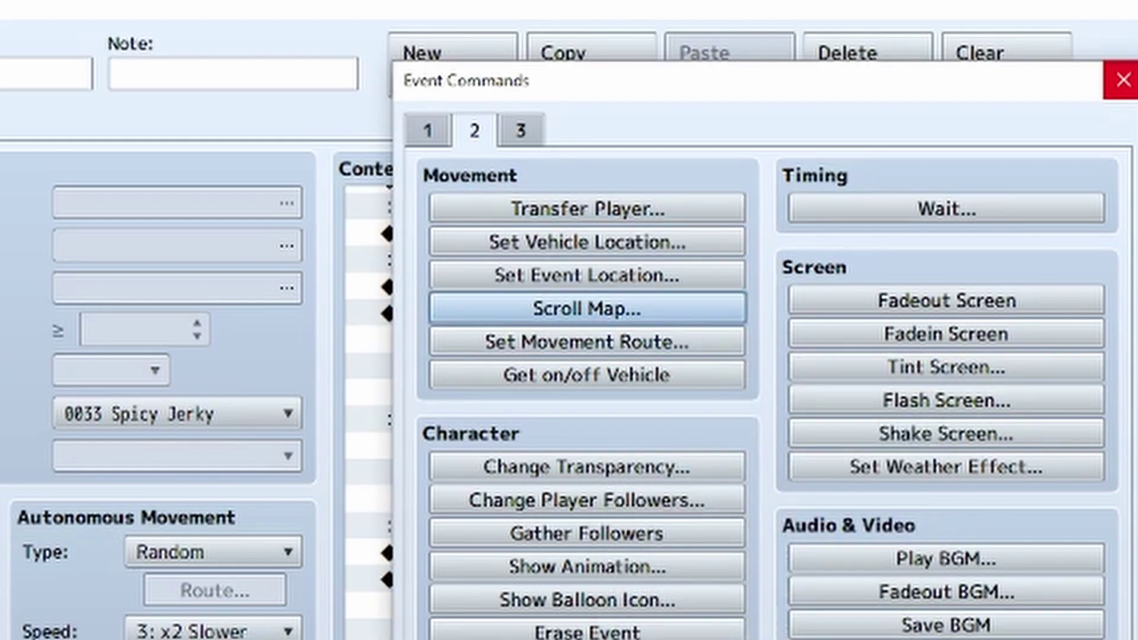
{"action": "left_click", "coordinate": [1122, 80]}
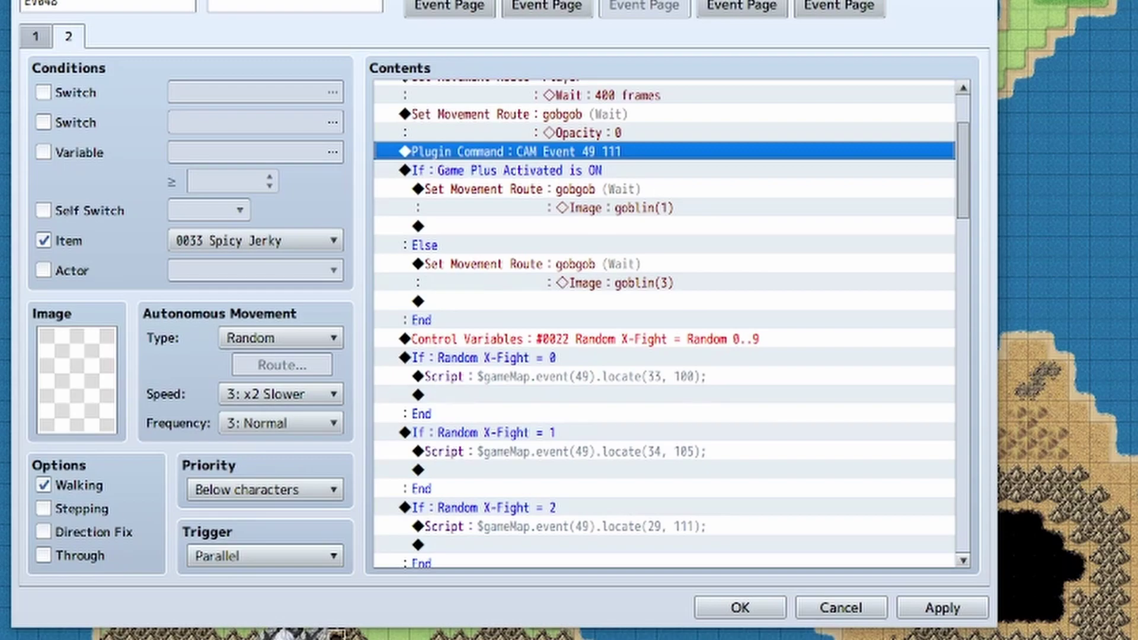
Step: Examine the Game Plus Activated branch and gobgob's image-change routes in both its If and Else sections
{"action": "left_click", "coordinate": [567, 170]}
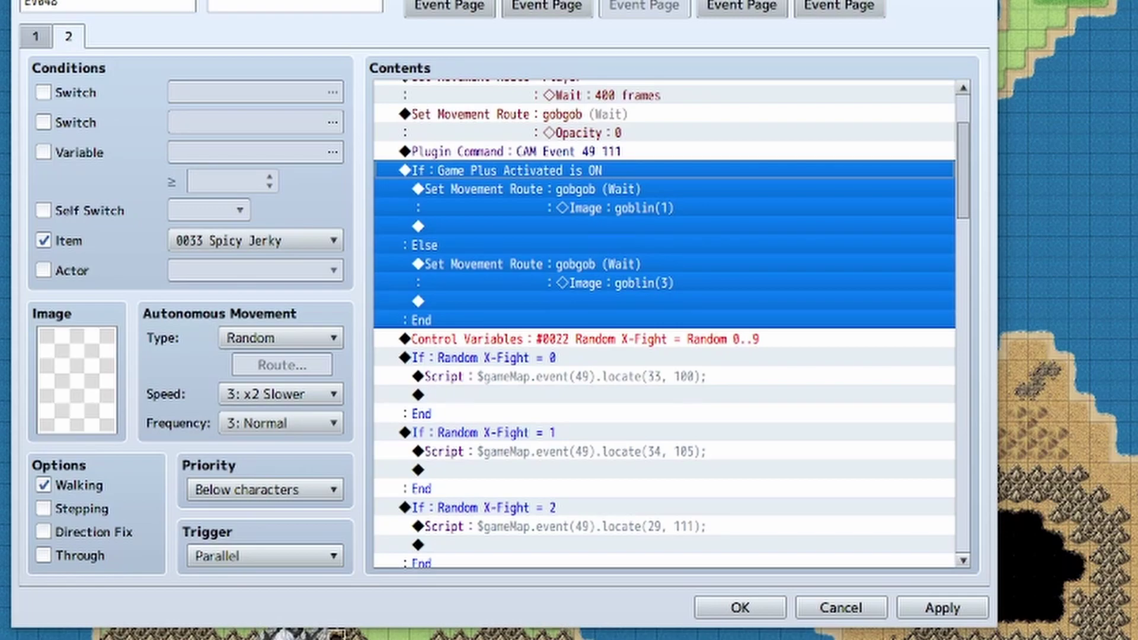
{"action": "left_click", "coordinate": [566, 190]}
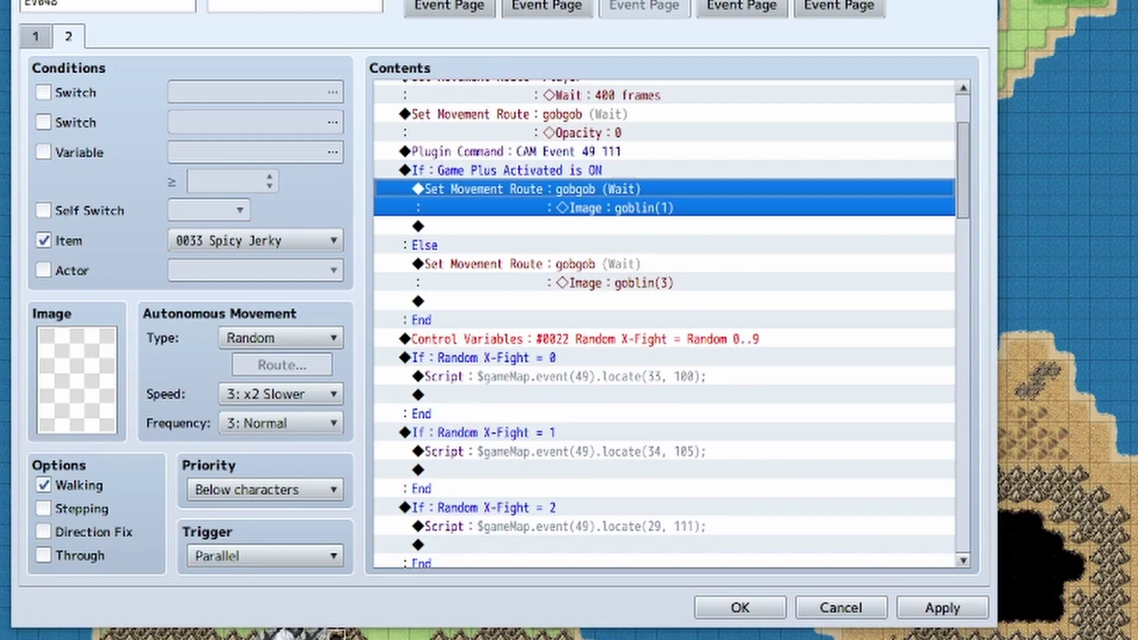
{"action": "double_click", "coordinate": [566, 190]}
{"action": "double_click", "coordinate": [292, 152]}
{"action": "left_click", "coordinate": [629, 377]}
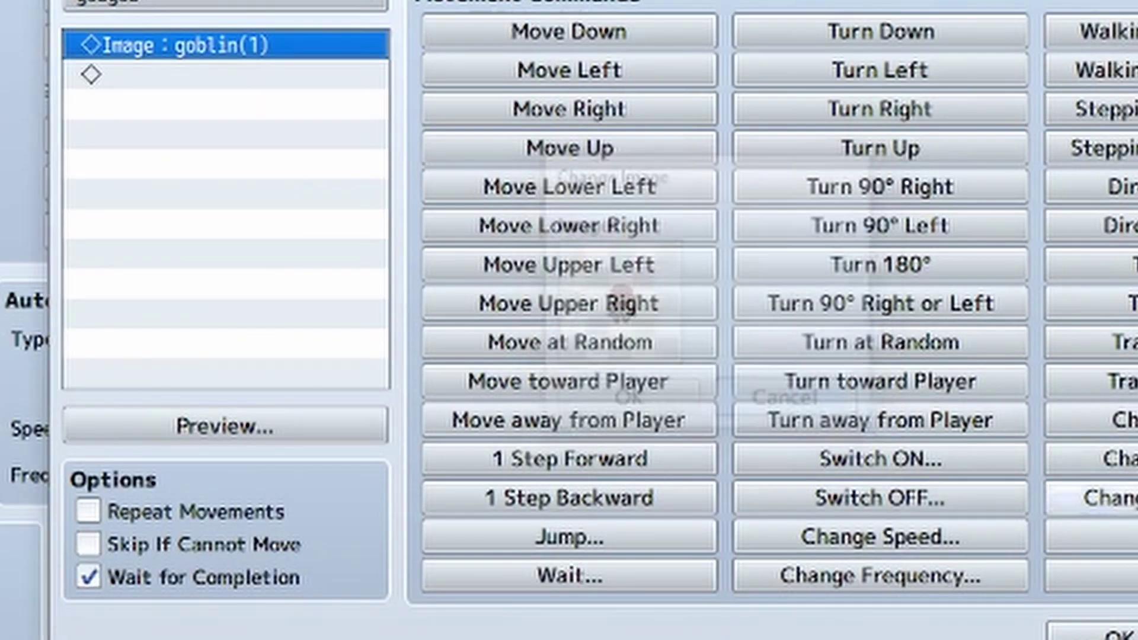
{"action": "key", "text": "Escape"}
{"action": "left_click", "coordinate": [652, 251]}
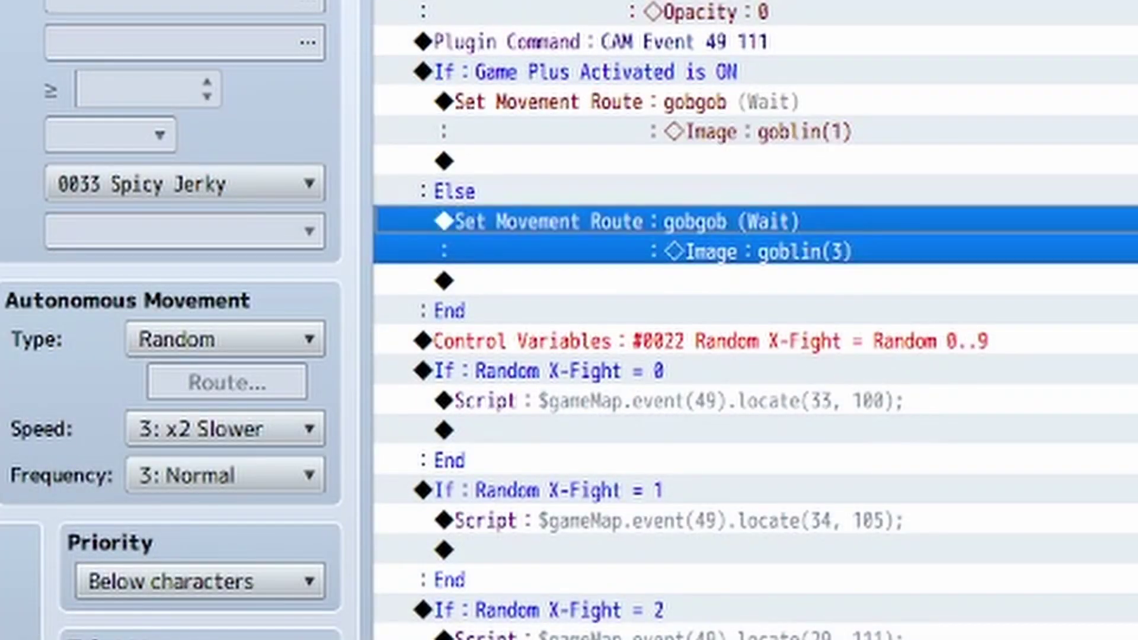
{"action": "double_click", "coordinate": [651, 236]}
{"action": "double_click", "coordinate": [225, 46]}
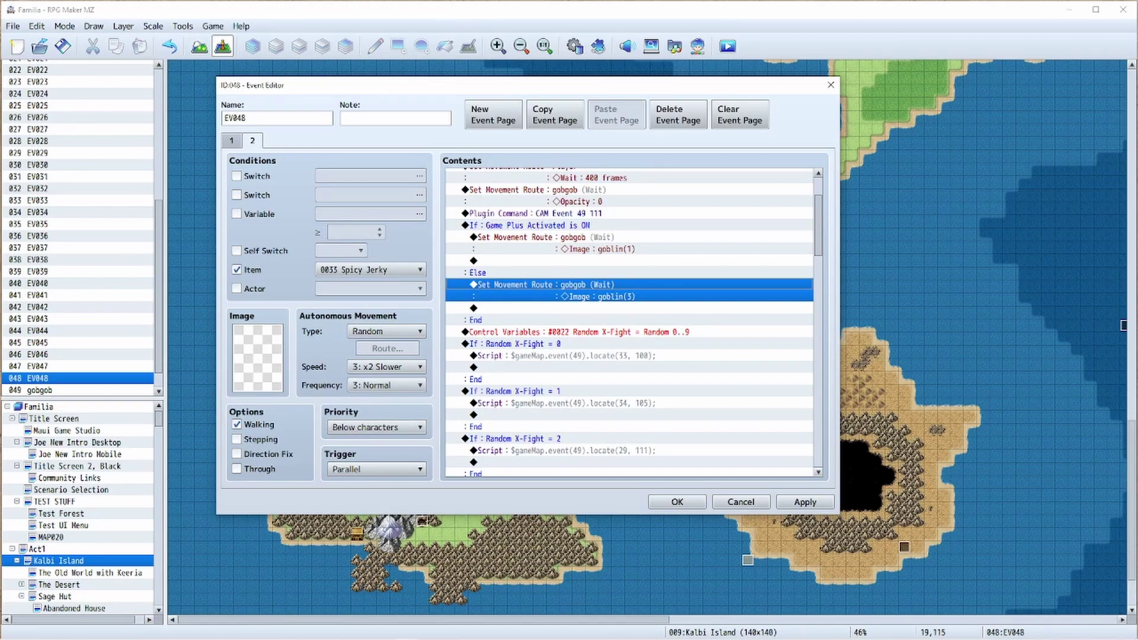
Step: Examine the Control Variables command that randomizes Random X-Fight, then close its settings unchanged
{"action": "left_click", "coordinate": [630, 332]}
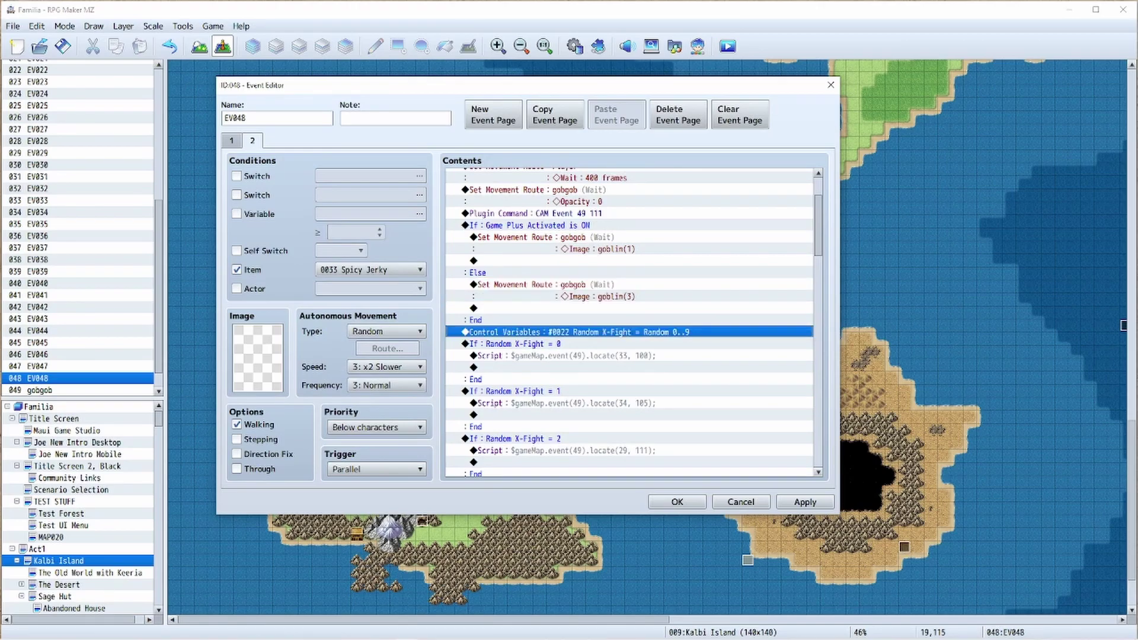
{"action": "scroll", "coordinate": [629, 323], "scroll_direction": "down", "scroll_amount": 2}
{"action": "double_click", "coordinate": [630, 297]}
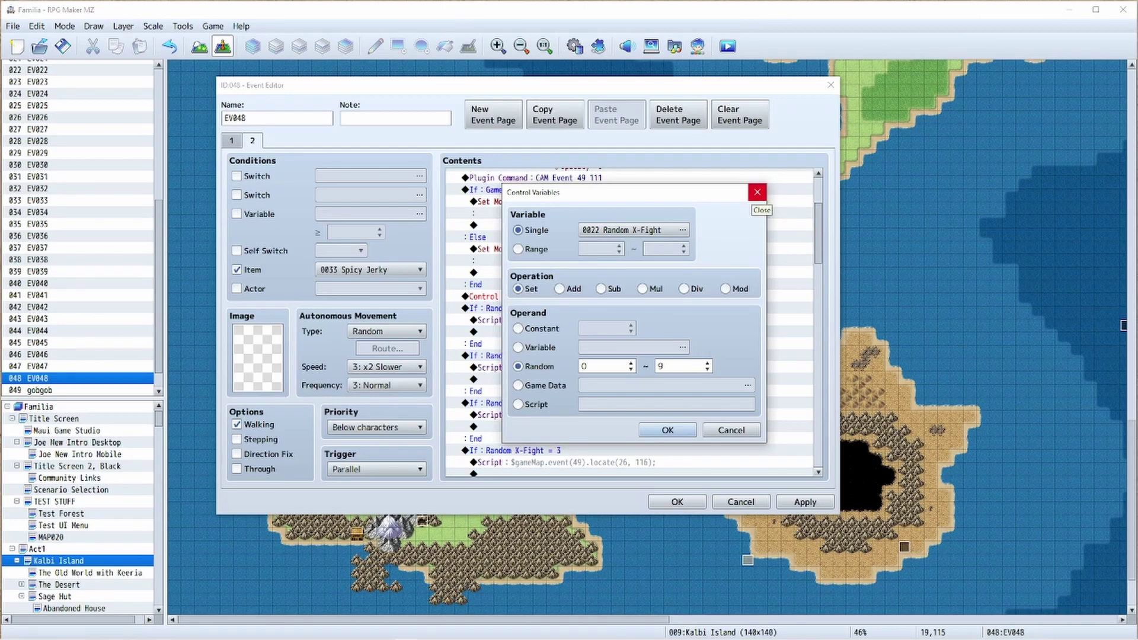
{"action": "left_click", "coordinate": [757, 191]}
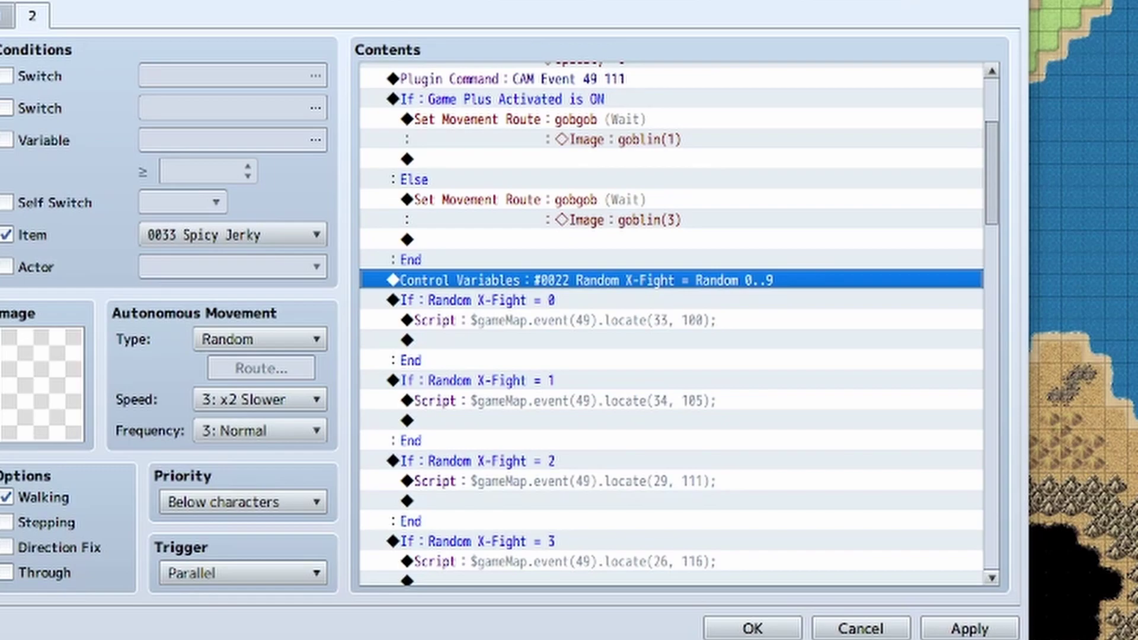
Step: Examine the conditional branch for Random X-Fight = 0 and close its settings unchanged
{"action": "left_click", "coordinate": [478, 301]}
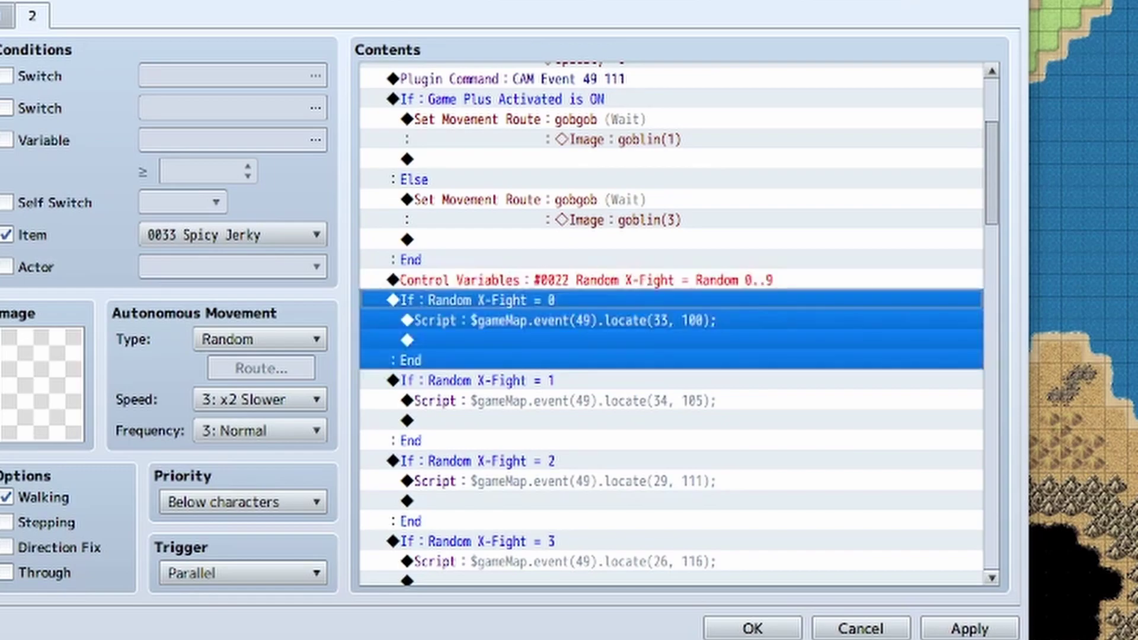
{"action": "scroll", "coordinate": [671, 324], "scroll_direction": "down", "scroll_amount": 4}
{"action": "scroll", "coordinate": [670, 323], "scroll_direction": "up", "scroll_amount": 2}
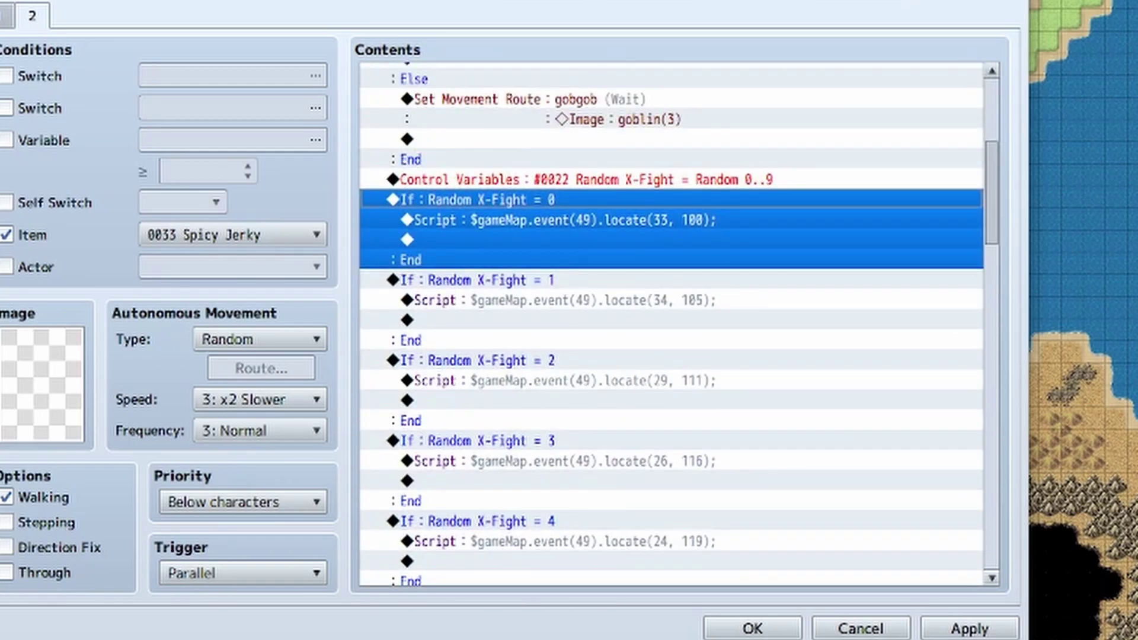
{"action": "key", "text": "space"}
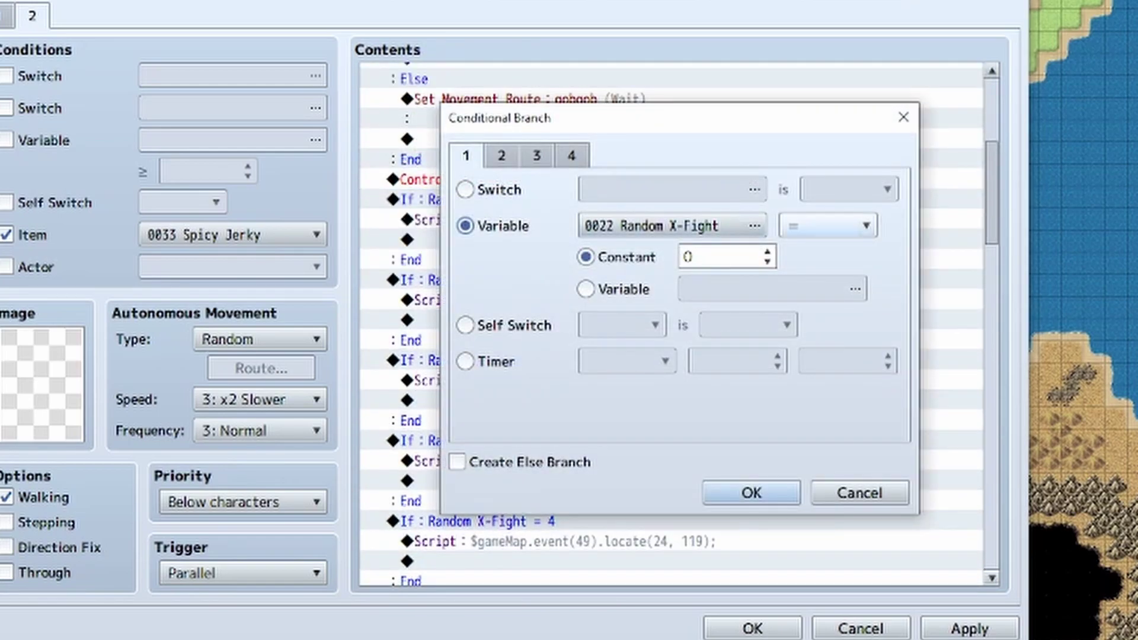
{"action": "left_click", "coordinate": [903, 117]}
Step: Examine the event number and locate coordinates in the Random X-Fight = 0 branch's script, then close the script unchanged
{"action": "left_click", "coordinate": [599, 220]}
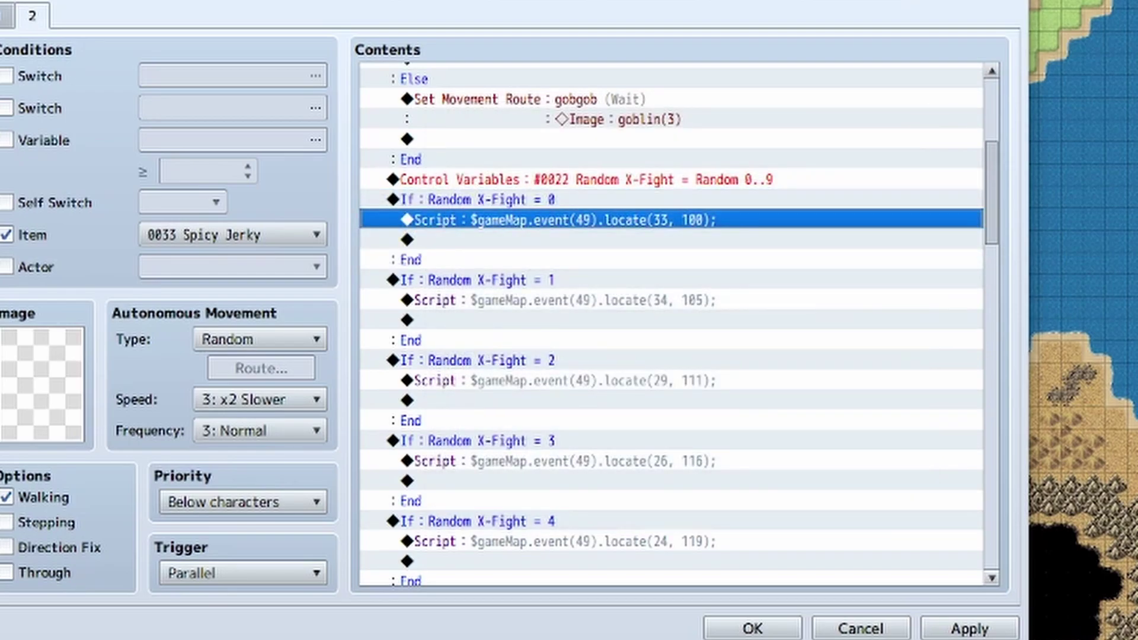
{"action": "key", "text": "space"}
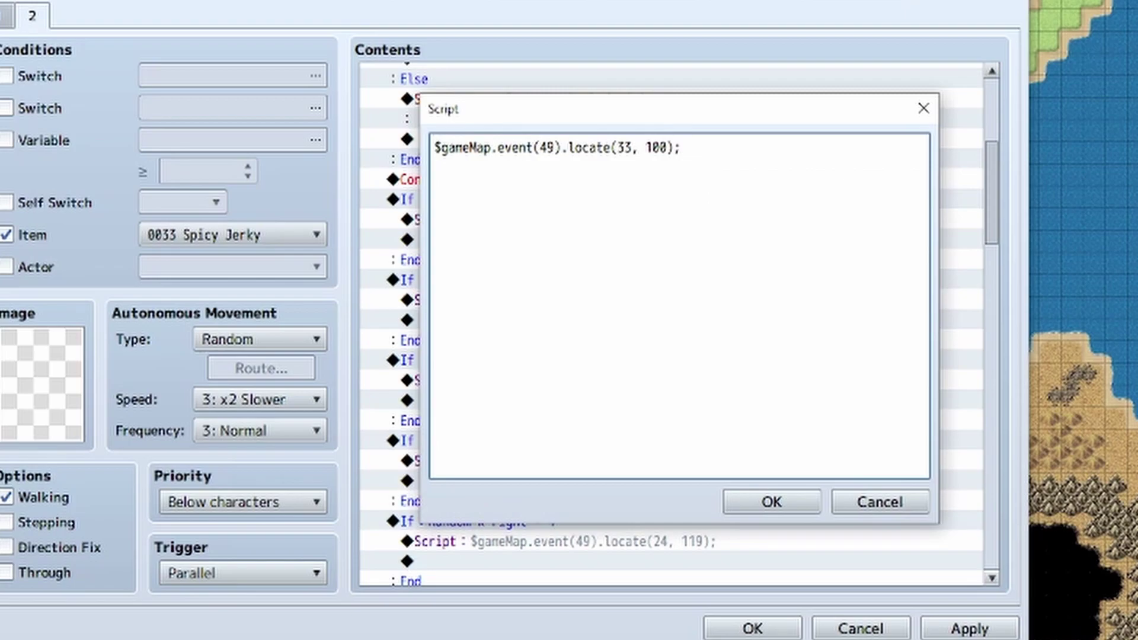
{"action": "left_click_drag", "start_coordinate": [539, 148], "coordinate": [681, 148]}
{"action": "left_click", "coordinate": [498, 147]}
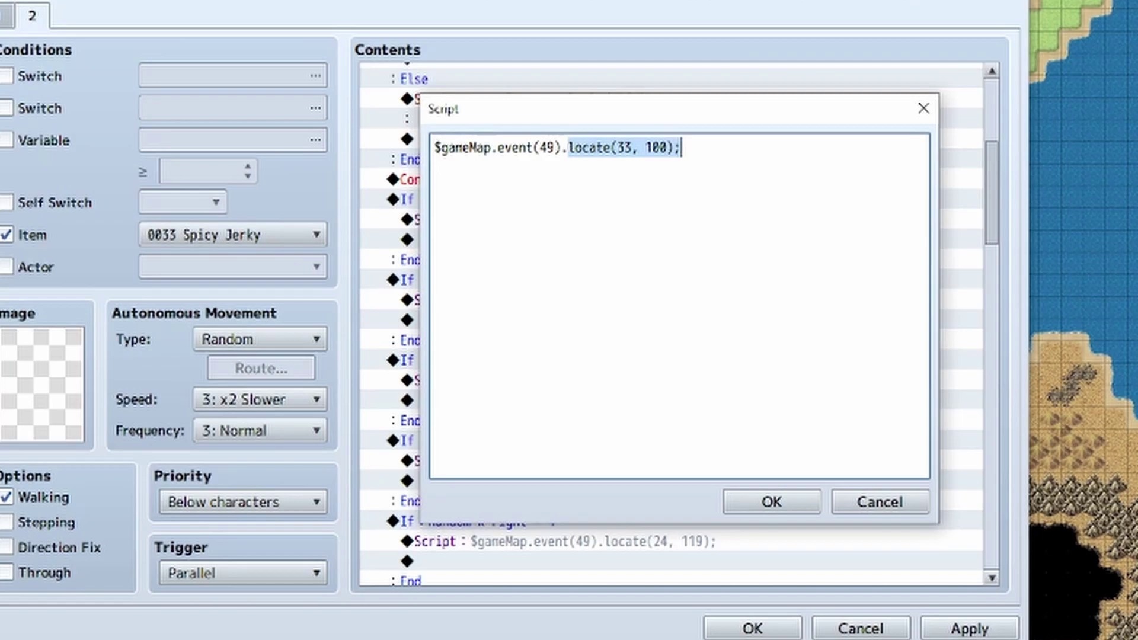
{"action": "left_click_drag", "start_coordinate": [605, 309], "coordinate": [648, 308]}
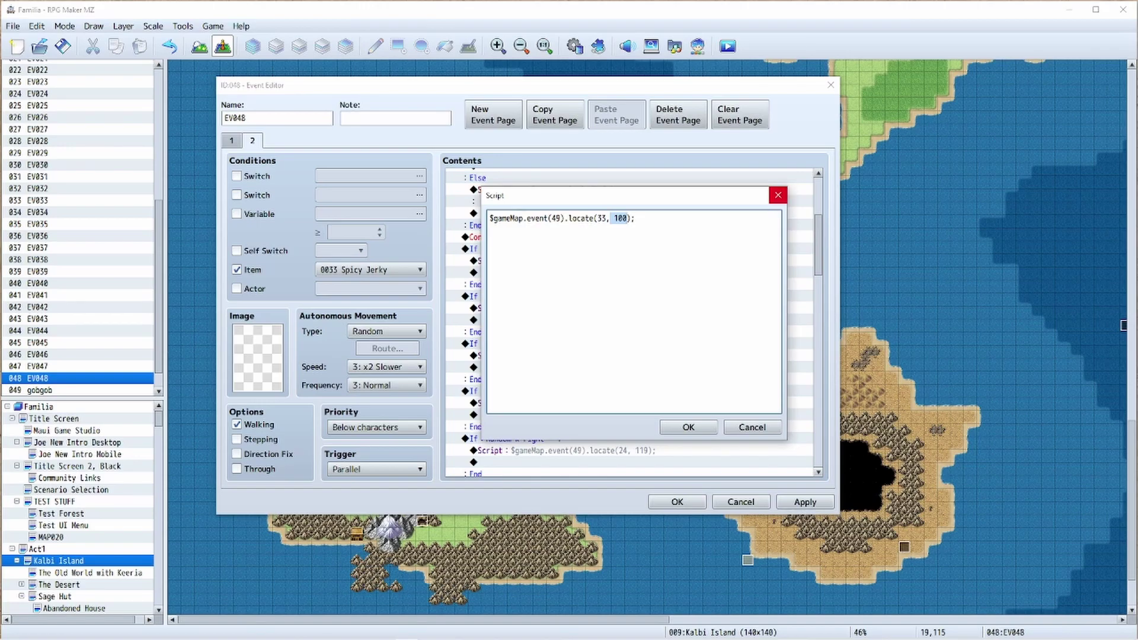
{"action": "left_click", "coordinate": [778, 195]}
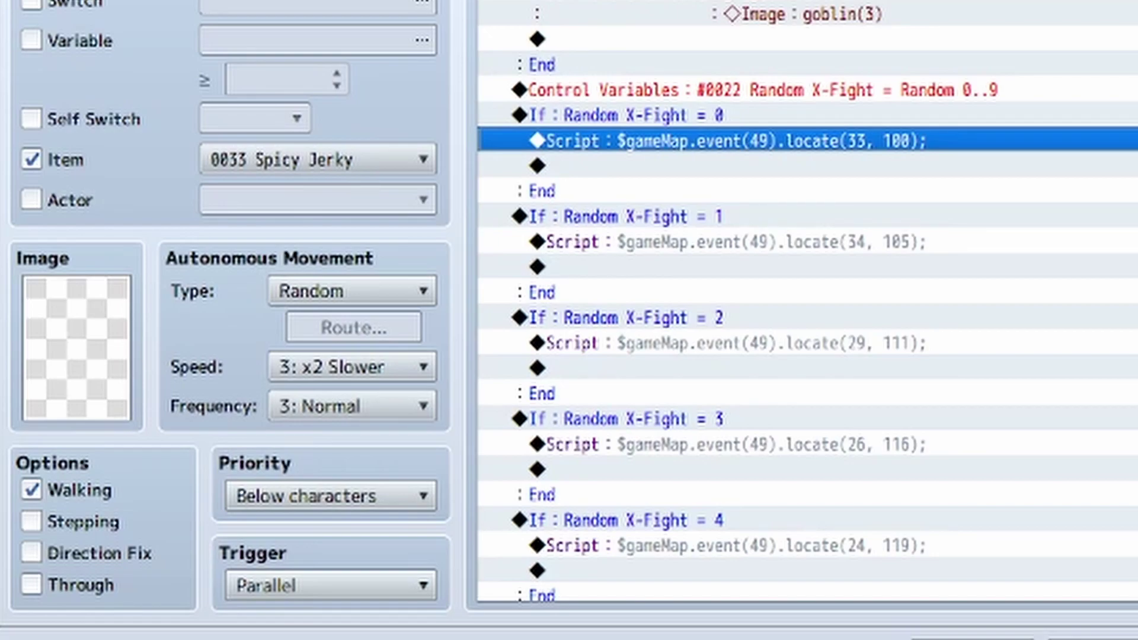
Step: Review the remaining Random X-Fight location branches, then close event EV048 and discard its changes
{"action": "scroll", "coordinate": [806, 301], "scroll_direction": "down", "scroll_amount": 5}
{"action": "scroll", "coordinate": [806, 301], "scroll_direction": "down", "scroll_amount": 3}
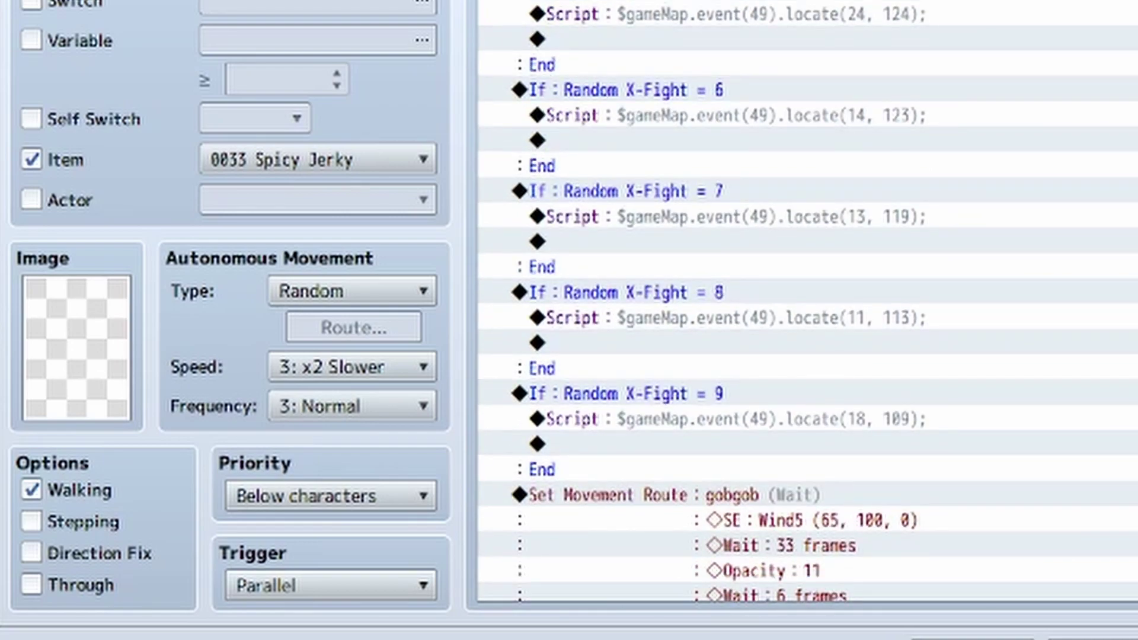
{"action": "key", "text": "Escape"}
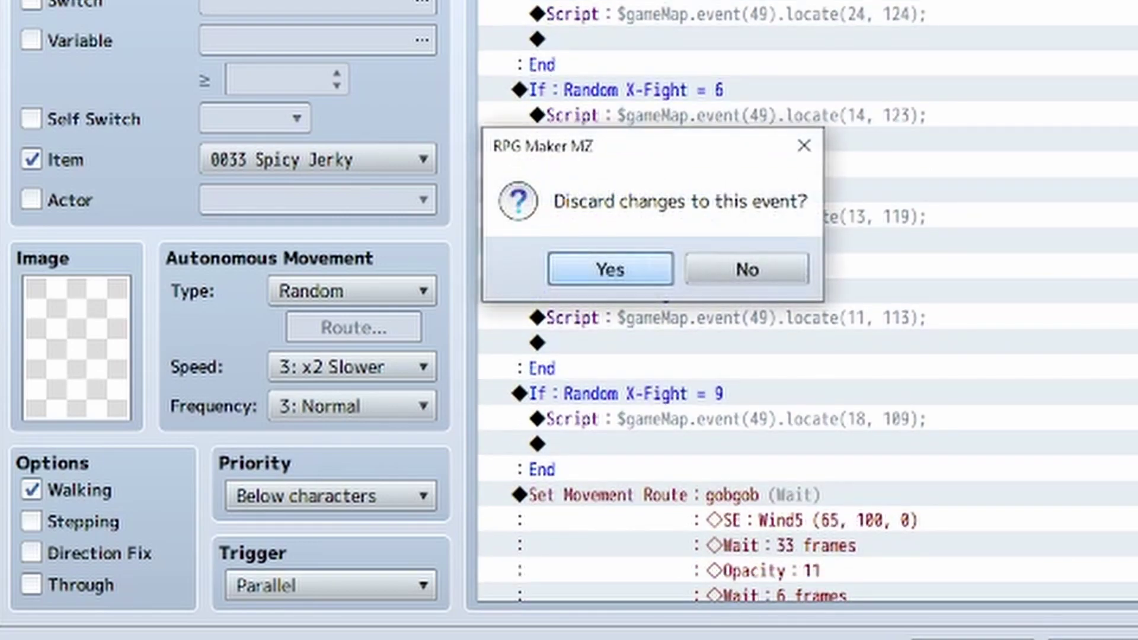
{"action": "key", "text": "Return"}
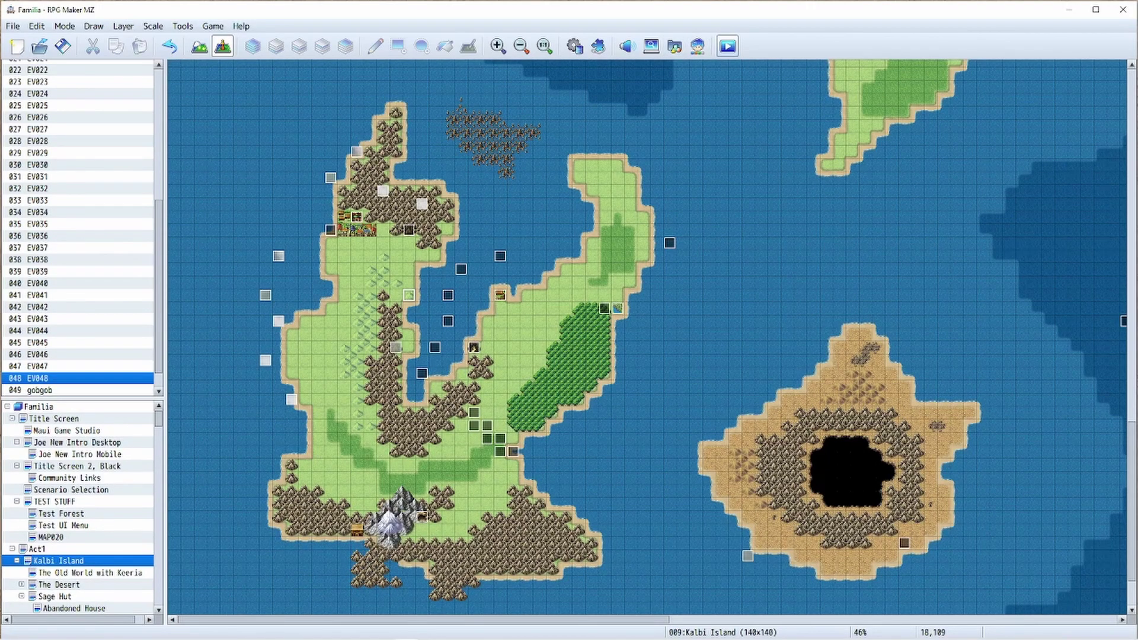
Step: Reopen event EV048 and examine the sound, wait, turn and opacity commands in gobgob's movement route after the Random X-Fight branches
{"action": "double_click", "coordinate": [421, 373]}
{"action": "left_click", "coordinate": [628, 380]}
{"action": "left_click", "coordinate": [629, 404]}
{"action": "left_click", "coordinate": [616, 368]}
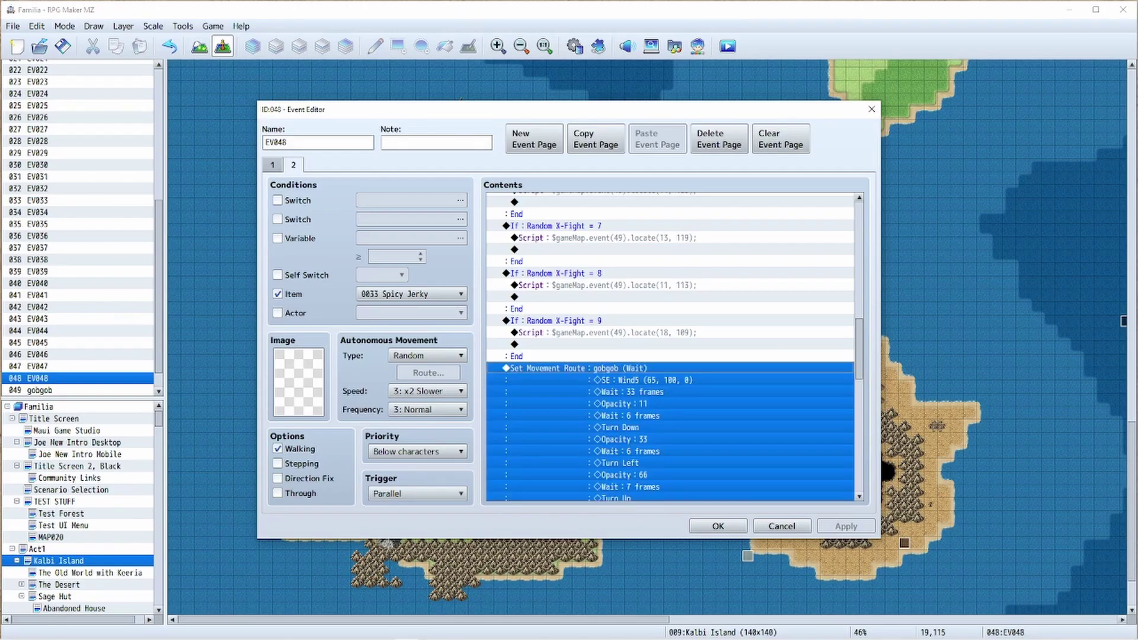
{"action": "double_click", "coordinate": [640, 368]}
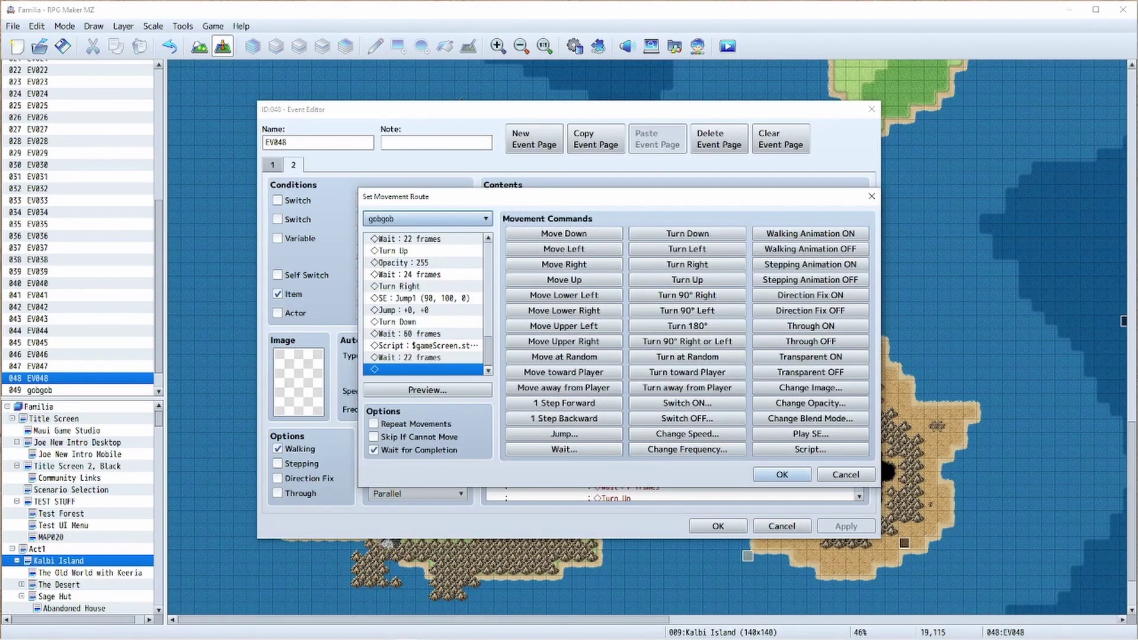
{"action": "scroll", "coordinate": [425, 303], "scroll_direction": "up", "scroll_amount": 10}
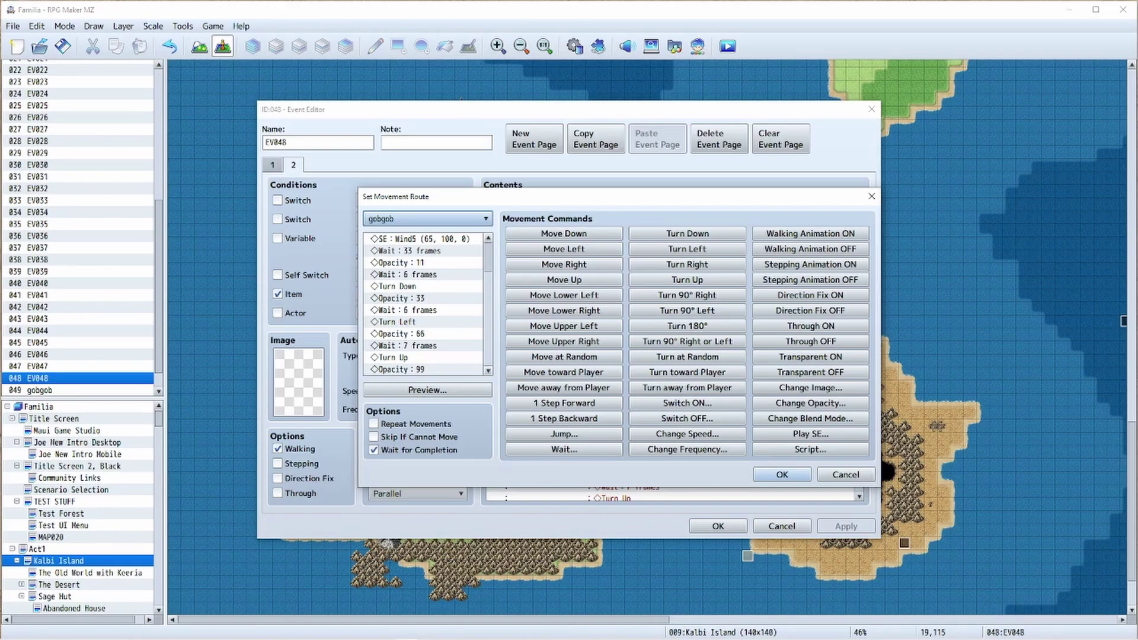
{"action": "scroll", "coordinate": [426, 304], "scroll_direction": "down", "scroll_amount": 10}
{"action": "scroll", "coordinate": [426, 303], "scroll_direction": "up", "scroll_amount": 10}
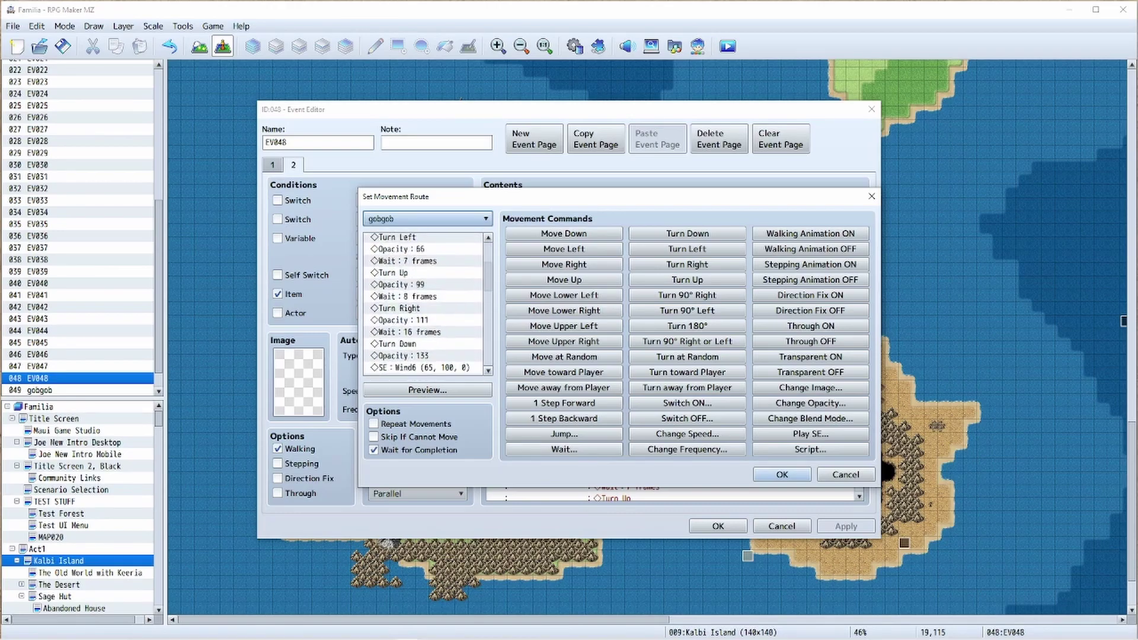
{"action": "scroll", "coordinate": [425, 304], "scroll_direction": "down", "scroll_amount": 5}
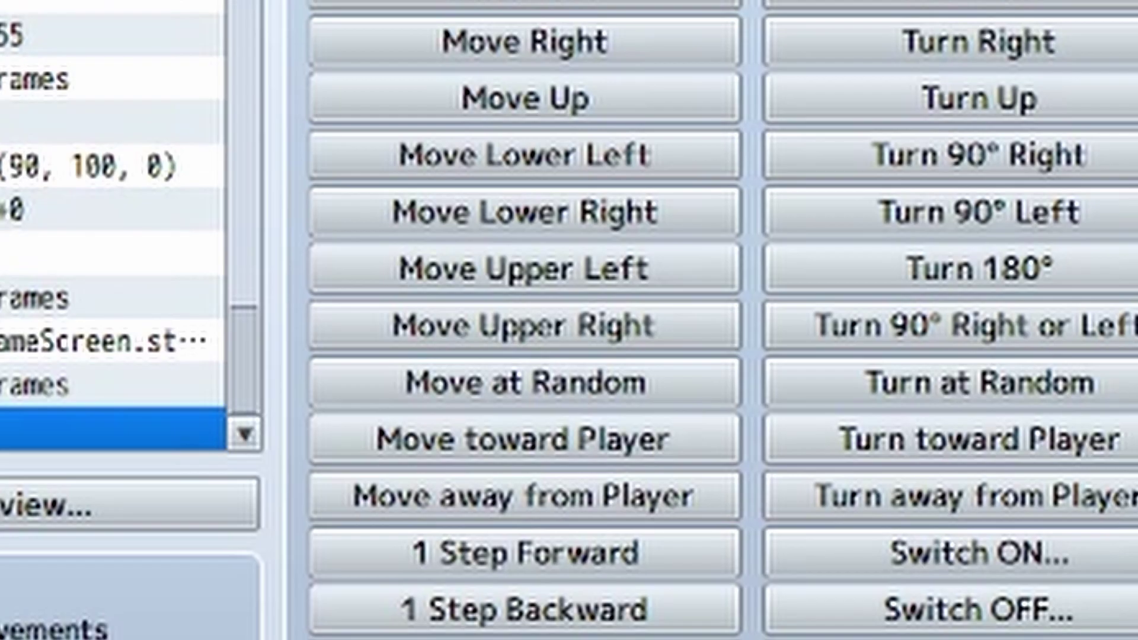
Step: Examine the startFadeOut script near the end of gobgob's movement route, then accept the script and the route as they are
{"action": "double_click", "coordinate": [112, 341]}
{"action": "left_click_drag", "start_coordinate": [749, 304], "coordinate": [303, 304]}
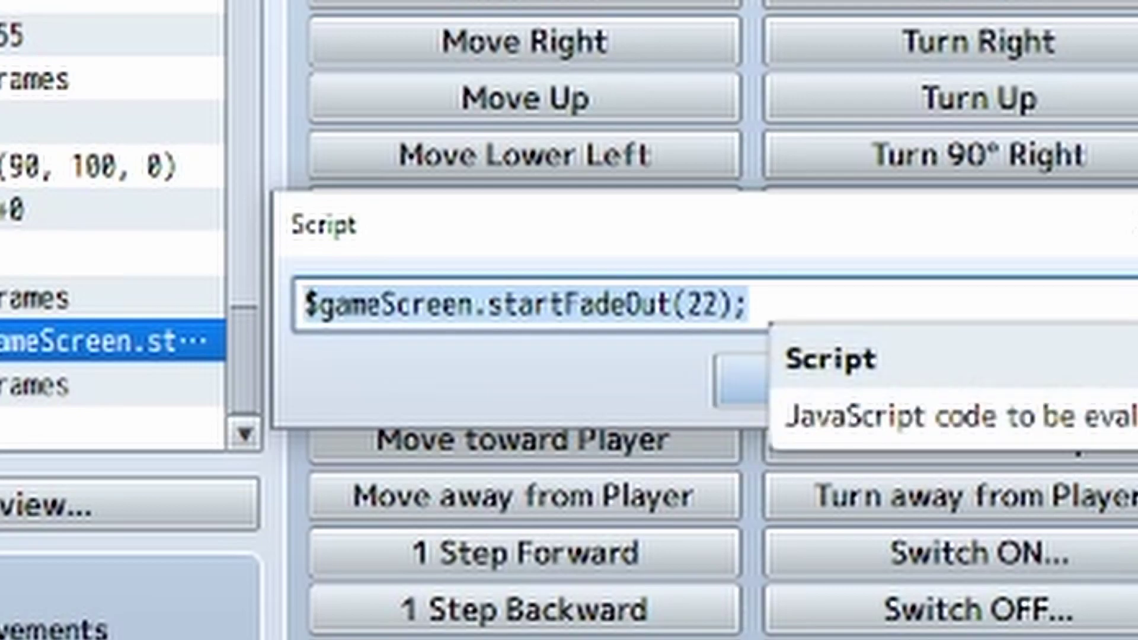
{"action": "left_click", "coordinate": [762, 303]}
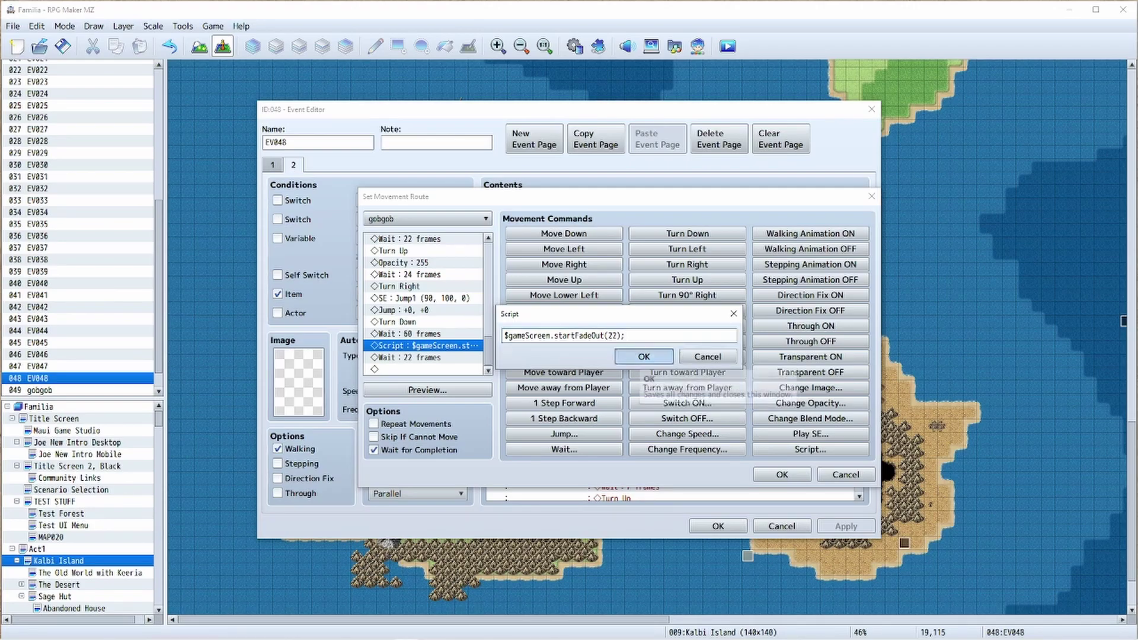
{"action": "left_click", "coordinate": [644, 356]}
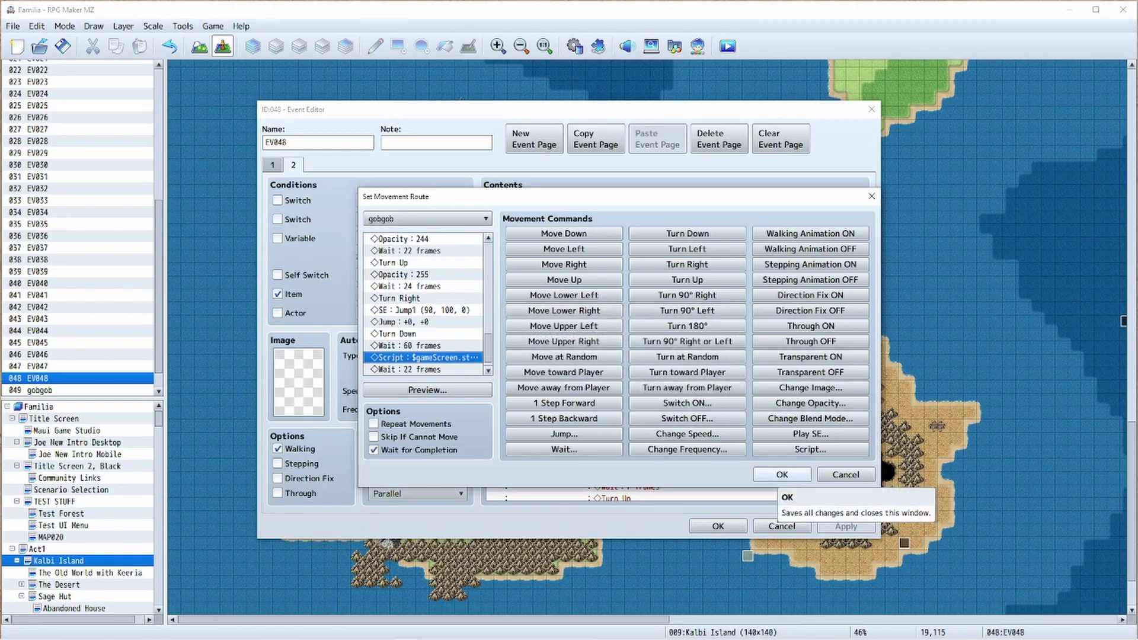
{"action": "left_click", "coordinate": [782, 475]}
Step: Review gobgob's full movement route in EV048's command list through to the camera, fade-in and MobileUI commands that follow it
{"action": "scroll", "coordinate": [781, 474], "scroll_direction": "down", "scroll_amount": 8}
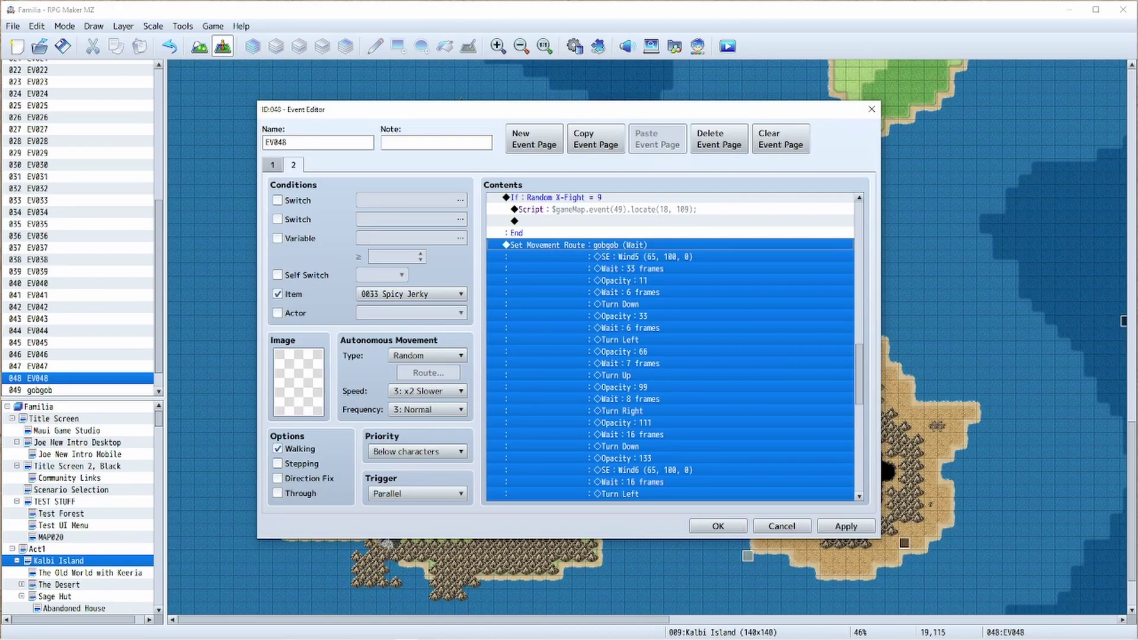
{"action": "scroll", "coordinate": [669, 347], "scroll_direction": "down", "scroll_amount": 2}
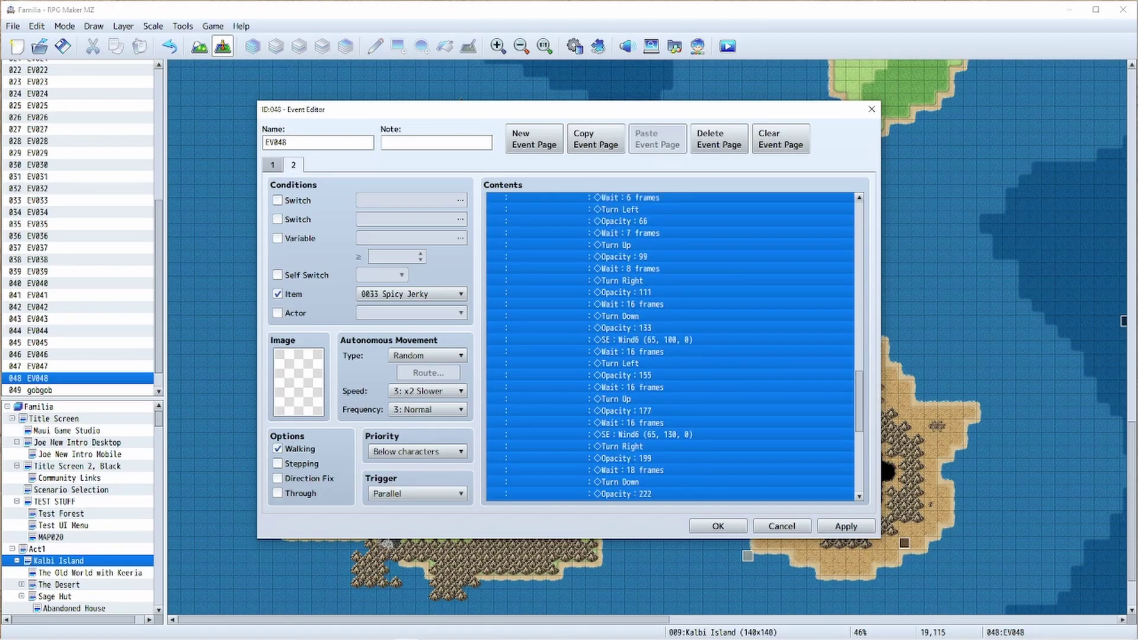
{"action": "scroll", "coordinate": [670, 347], "scroll_direction": "down", "scroll_amount": 2}
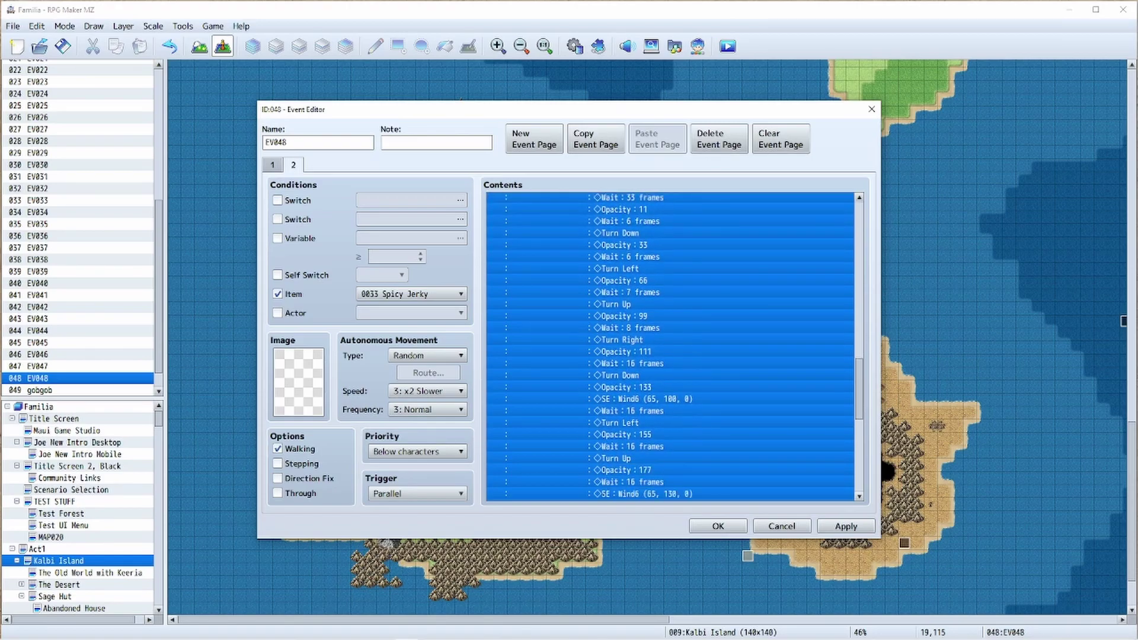
{"action": "scroll", "coordinate": [669, 347], "scroll_direction": "down", "scroll_amount": 8}
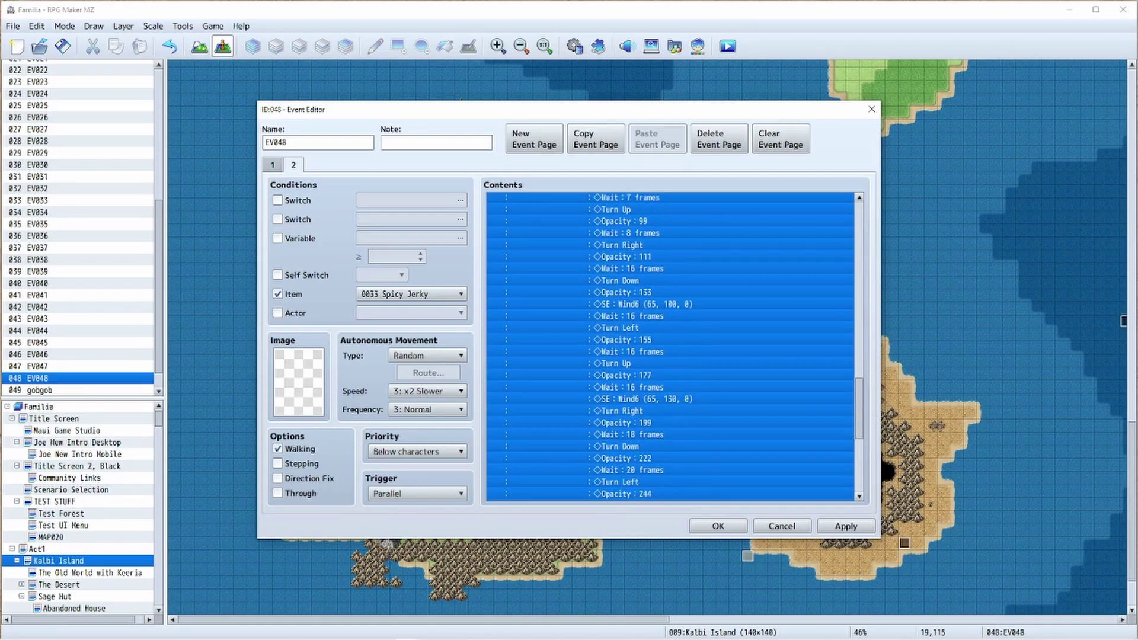
{"action": "scroll", "coordinate": [670, 347], "scroll_direction": "down", "scroll_amount": 6}
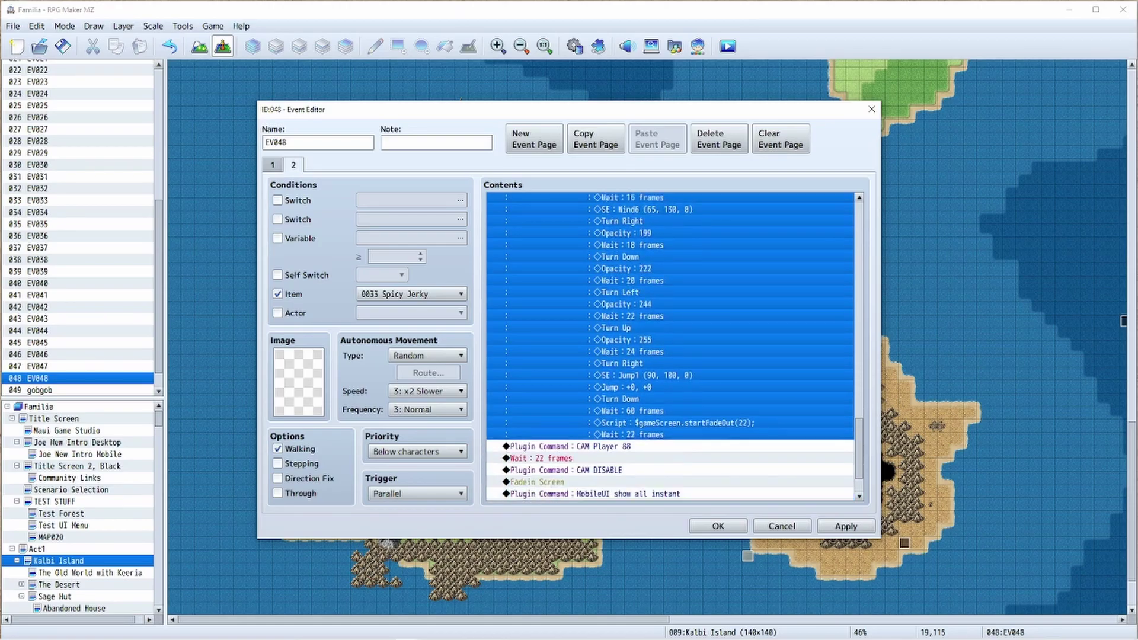
Step: Examine the startFadeOut script, the 22-frame waits, and the CAM Player 88 and CAM DISABLE plugin commands near the end of EV048
{"action": "left_click", "coordinate": [670, 399]}
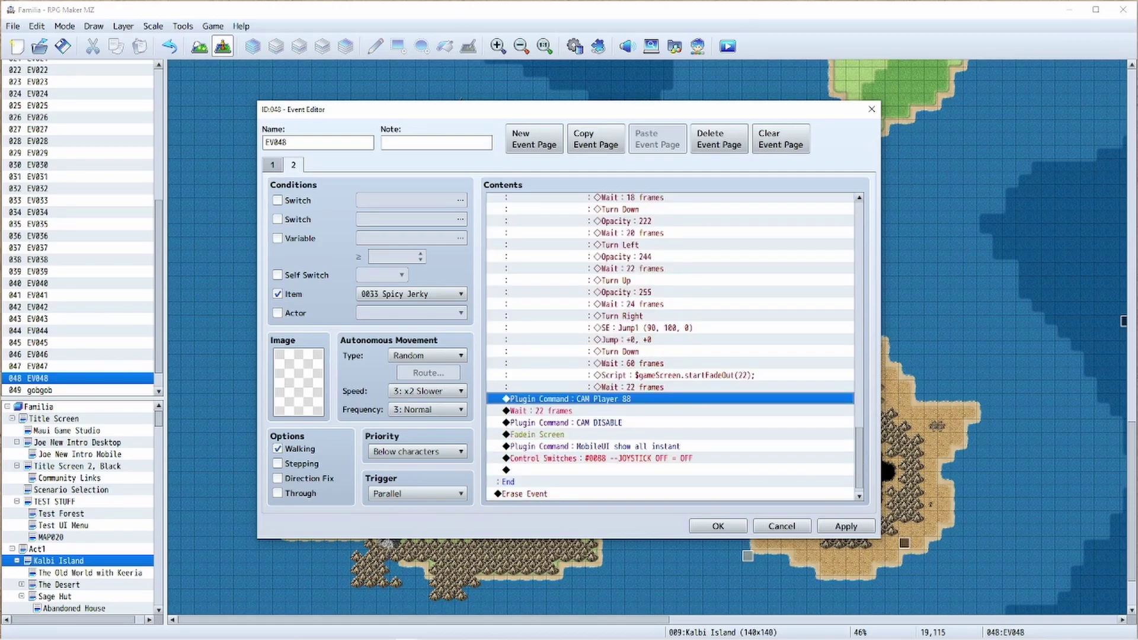
{"action": "left_click", "coordinate": [670, 375]}
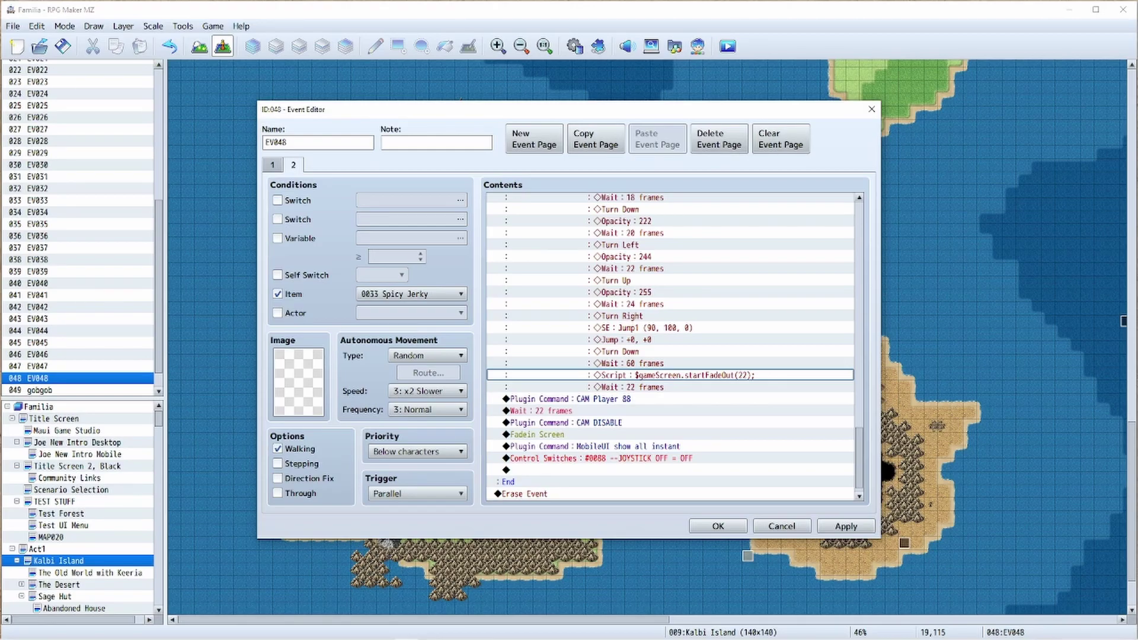
{"action": "left_click", "coordinate": [628, 387]}
{"action": "left_click", "coordinate": [599, 399]}
{"action": "left_click", "coordinate": [599, 422]}
{"action": "left_click", "coordinate": [598, 411]}
{"action": "left_click", "coordinate": [599, 423]}
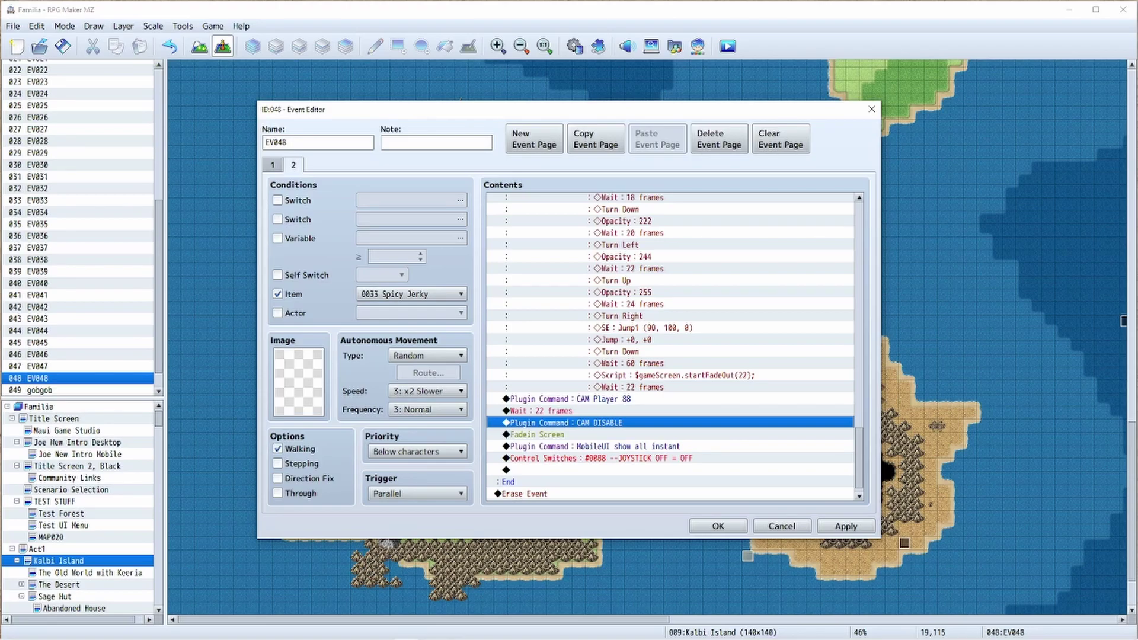
Step: Examine EV048's closing commands: Fadein Screen, MobileUI show all instant, and the #0088 --JOYSTICK OFF switch set to OFF
{"action": "left_click", "coordinate": [594, 446]}
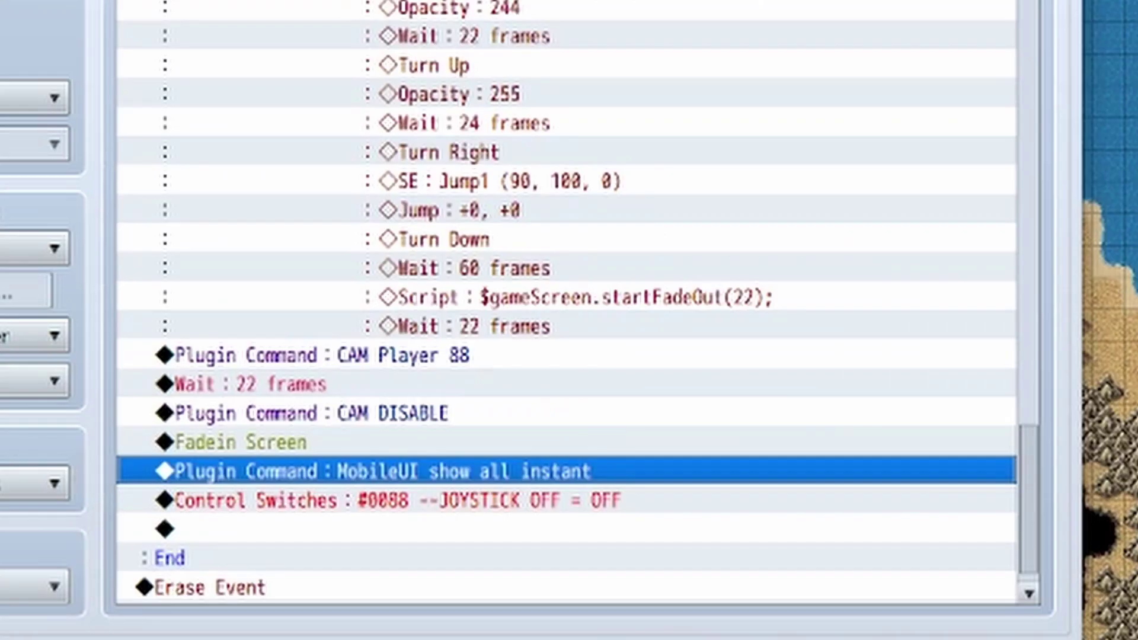
{"action": "key", "text": "shift+Down"}
{"action": "left_click", "coordinate": [565, 442]}
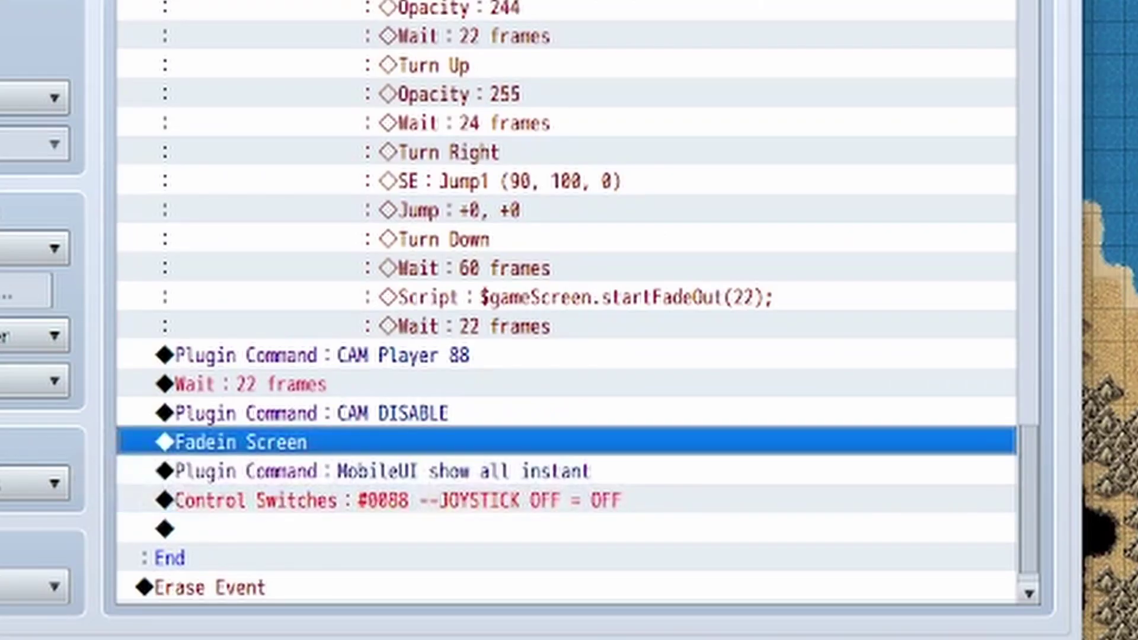
{"action": "key", "text": "shift+Down"}
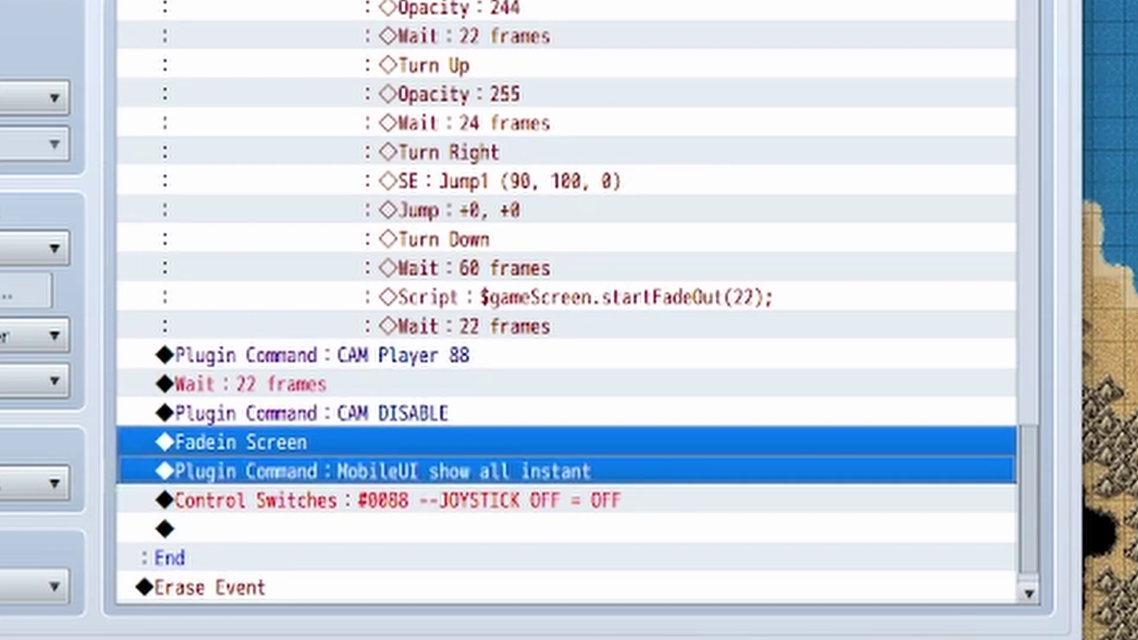
{"action": "left_click", "coordinate": [566, 529]}
{"action": "left_click", "coordinate": [566, 501]}
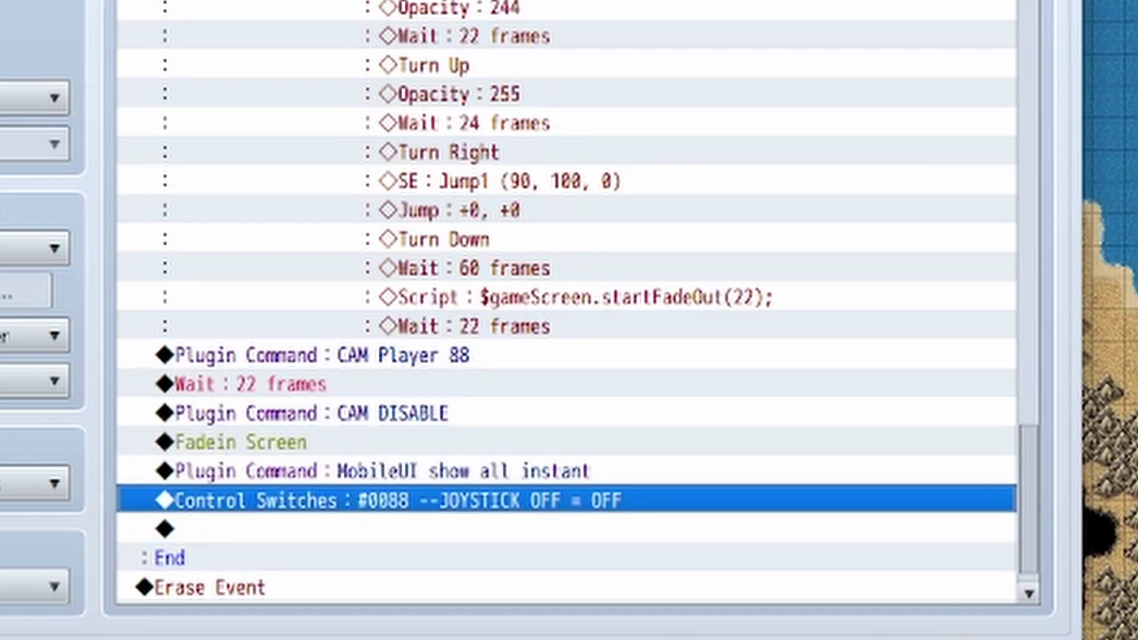
{"action": "key", "text": "shift+Up"}
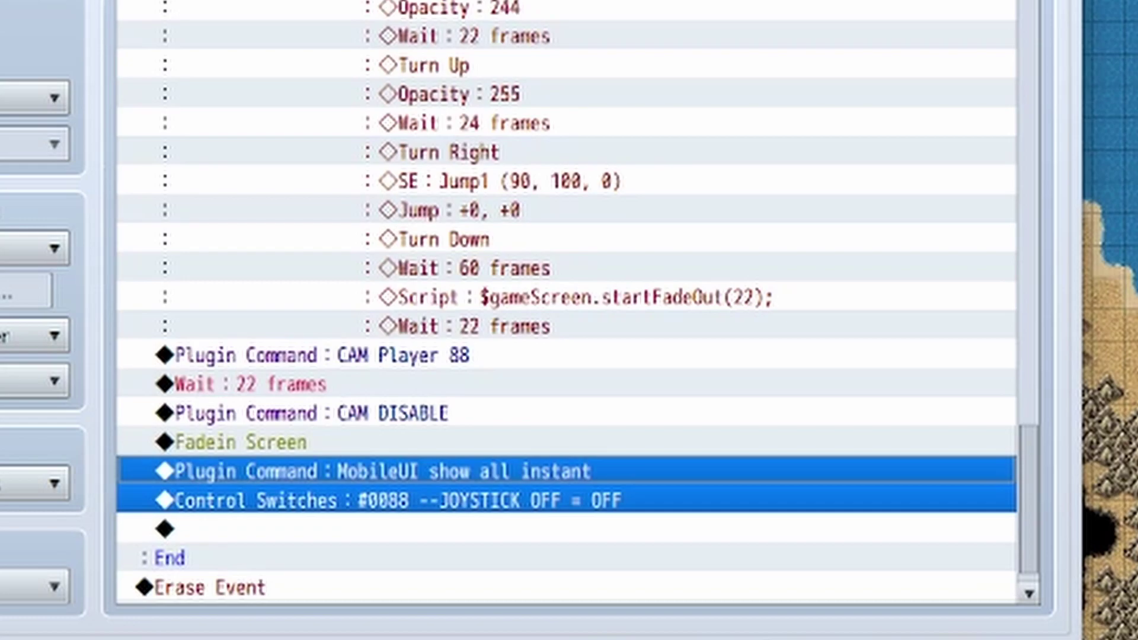
{"action": "key", "text": "shift+Down"}
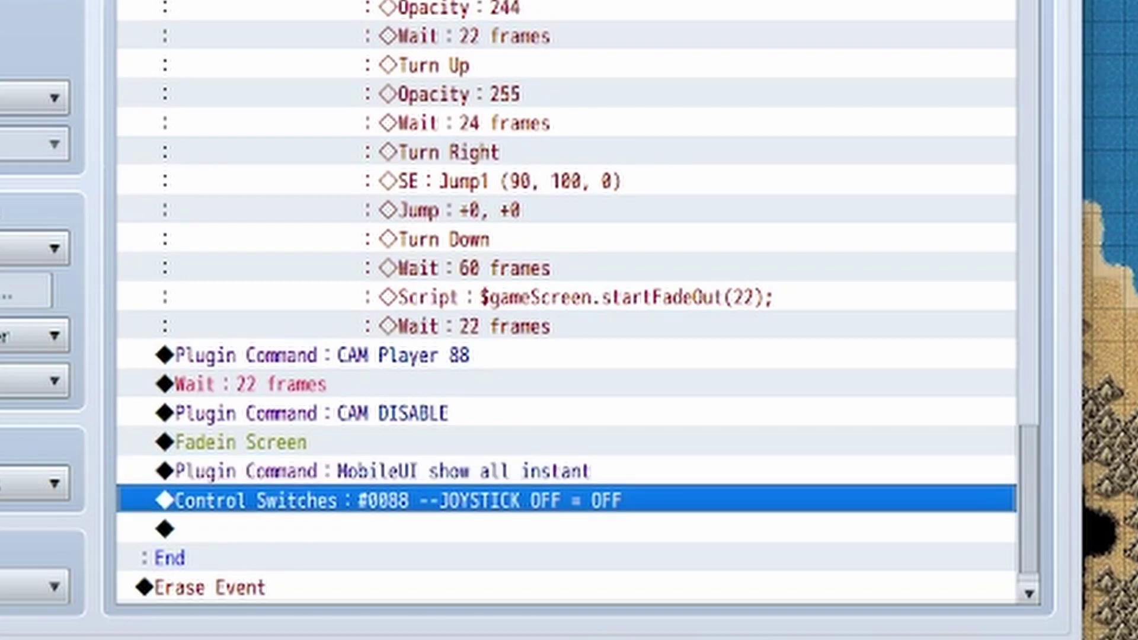
{"action": "key", "text": "Up"}
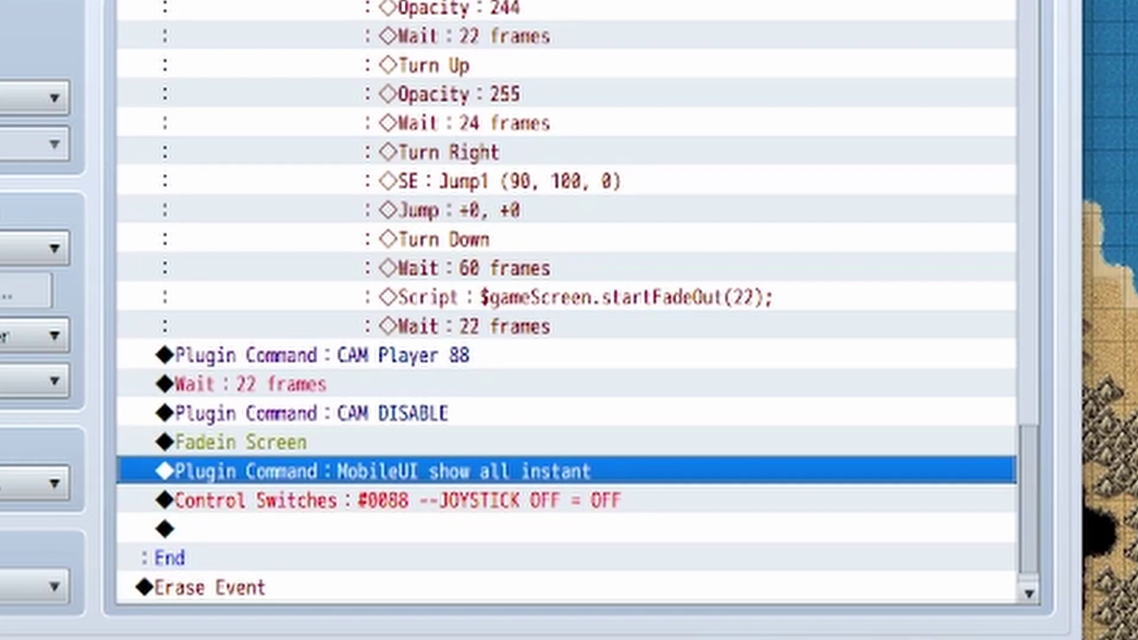
{"action": "key", "text": "shift+Down"}
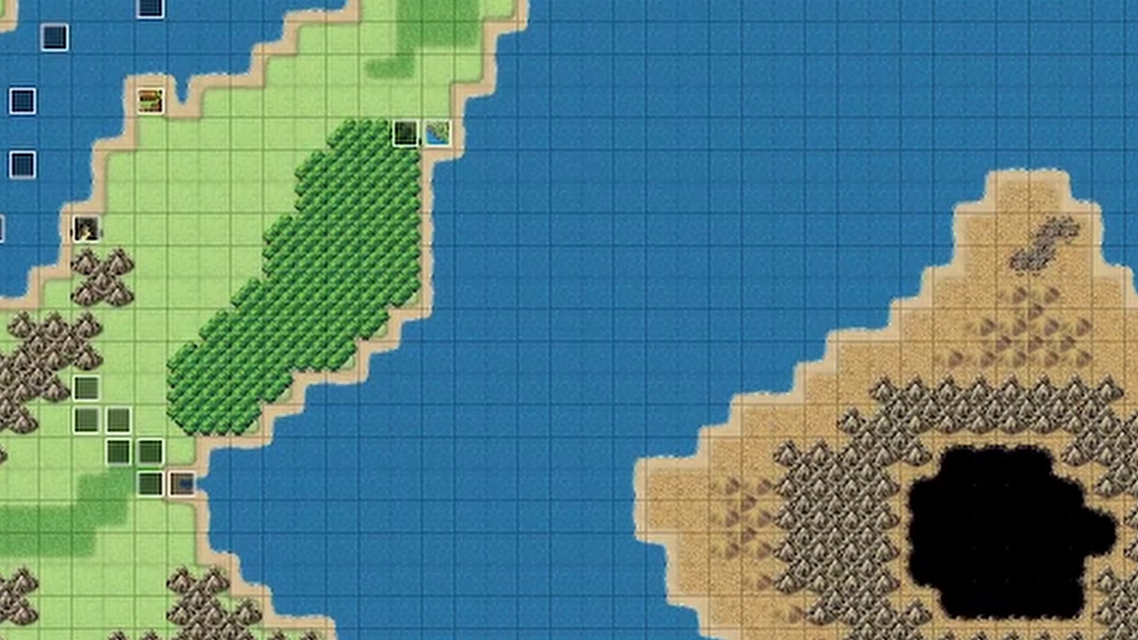
Step: Start a playtest, saving the game changes, and walk the character out of the small shop area onto the world map
{"action": "key", "text": "ctrl+r"}
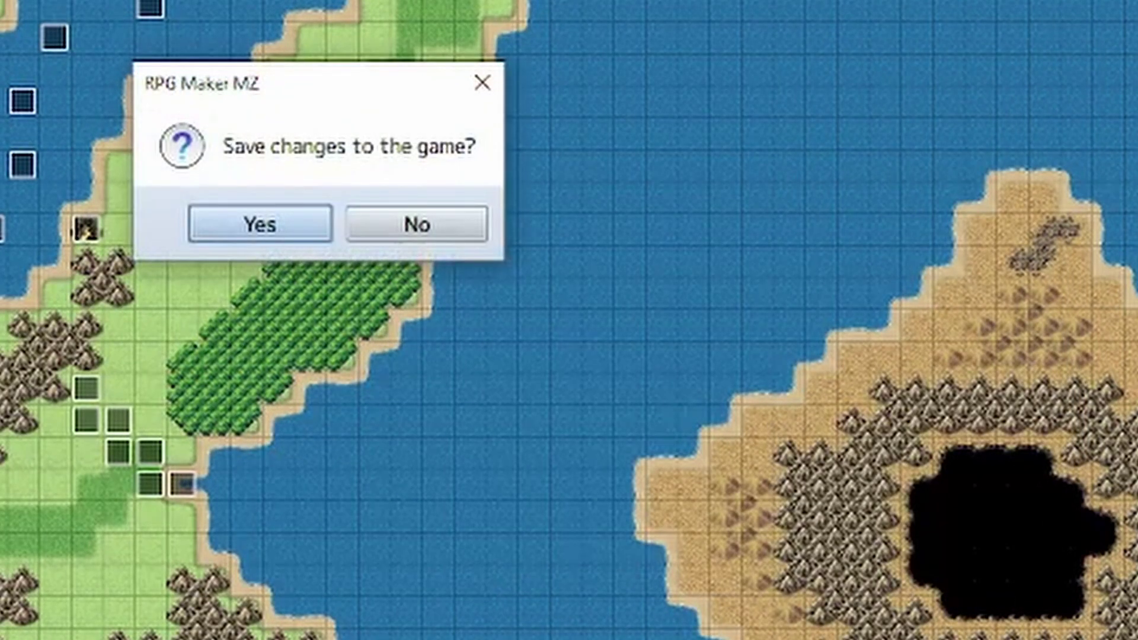
{"action": "key", "text": "Return"}
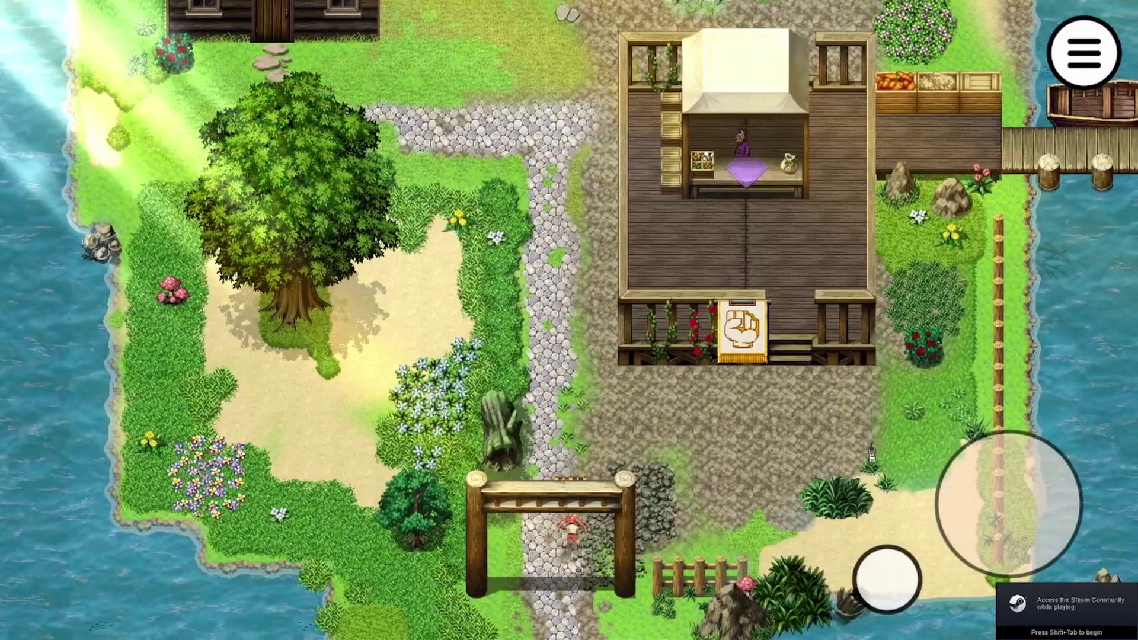
{"action": "key", "text": "Return"}
{"action": "key", "text": "Return"}
{"action": "key", "text": "Left"}
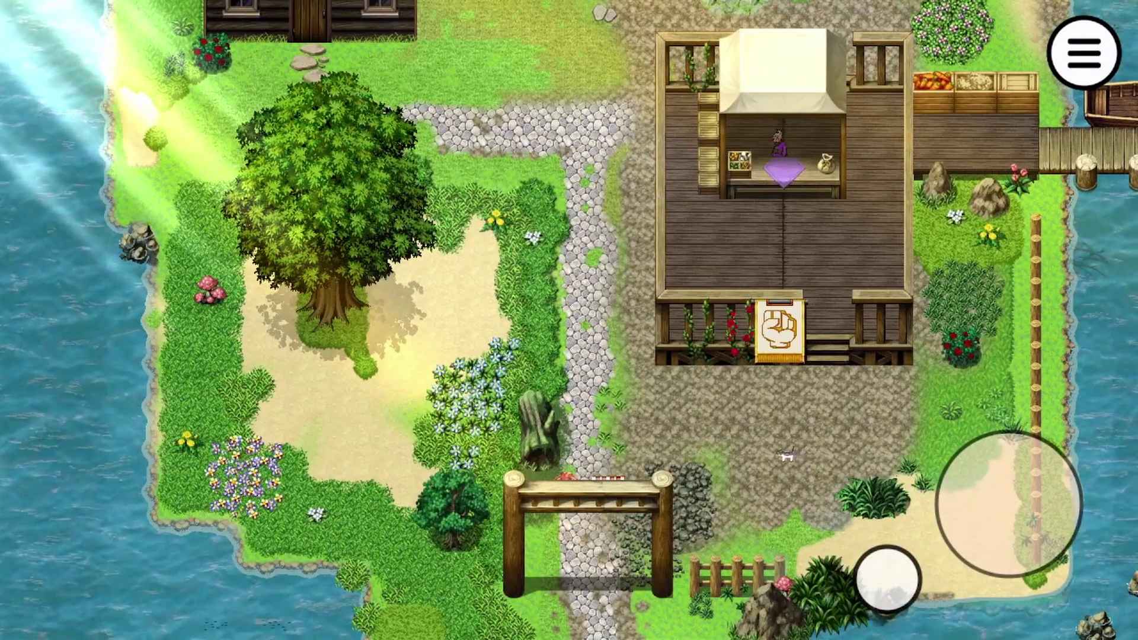
{"action": "key", "text": "Left"}
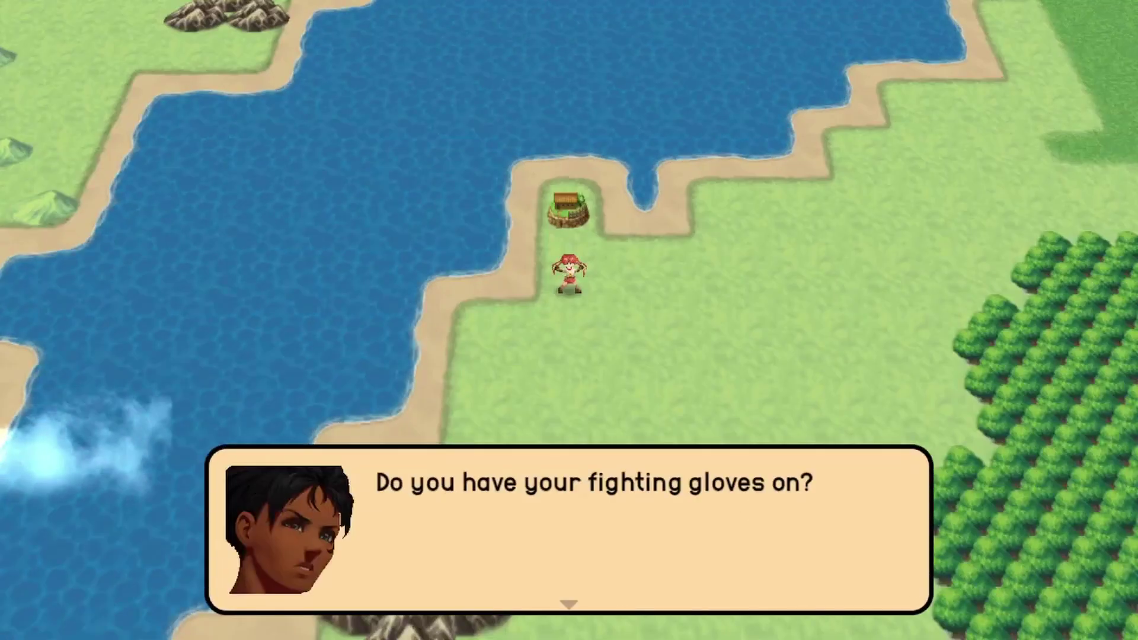
Step: Dismiss the dialogue about the fighting gloves, then re-enter the shop area and return to the world map
{"action": "key", "text": "Return"}
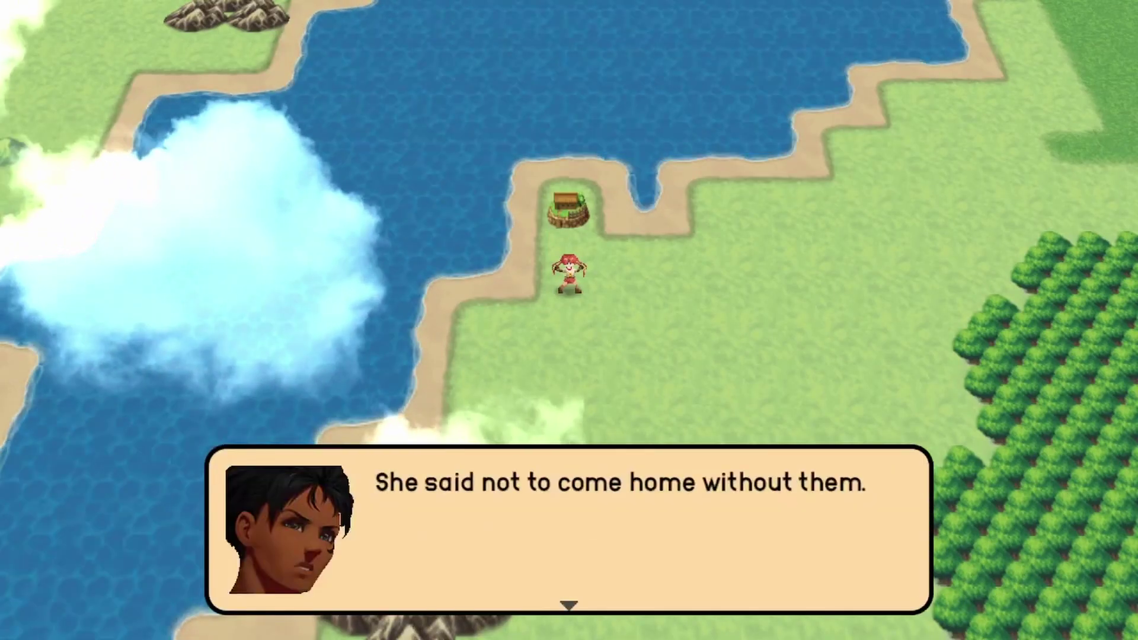
{"action": "key", "text": "Return"}
{"action": "key", "text": "Up"}
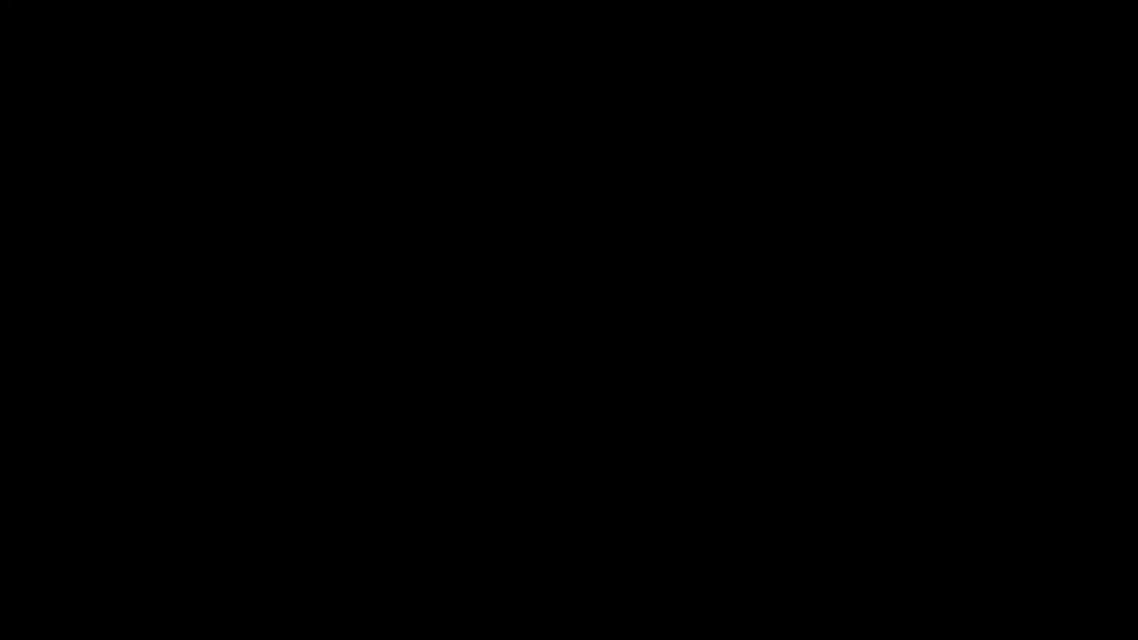
{"action": "key", "text": "Down"}
{"action": "key", "text": "Down"}
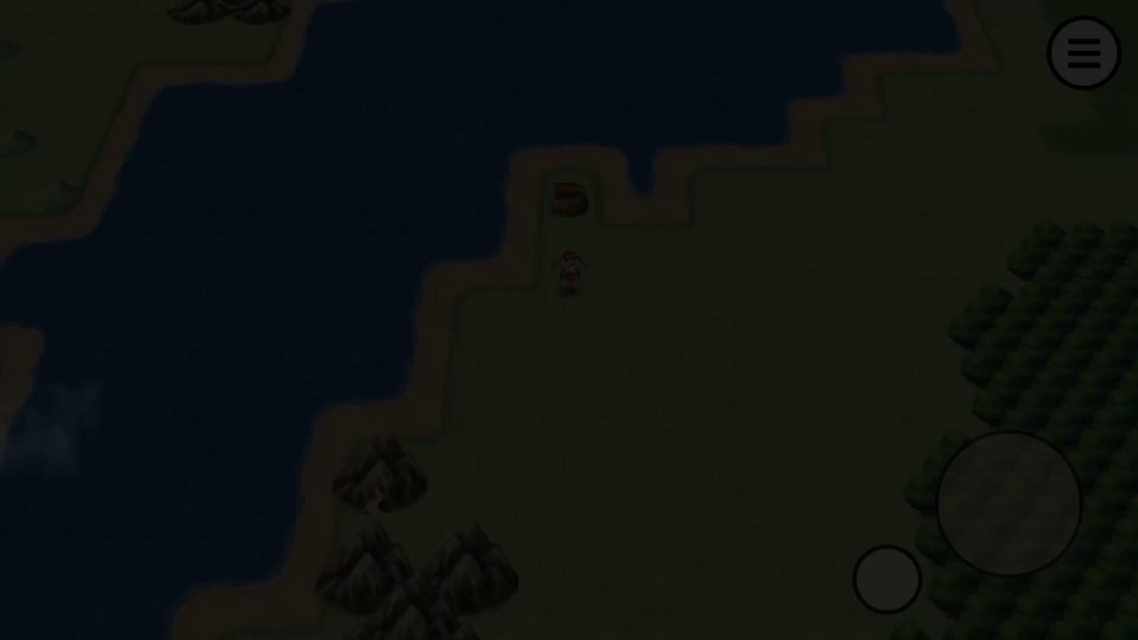
Step: Enter and leave the shop area again to test the random goblin encounter on the world map
{"action": "key", "text": "Up"}
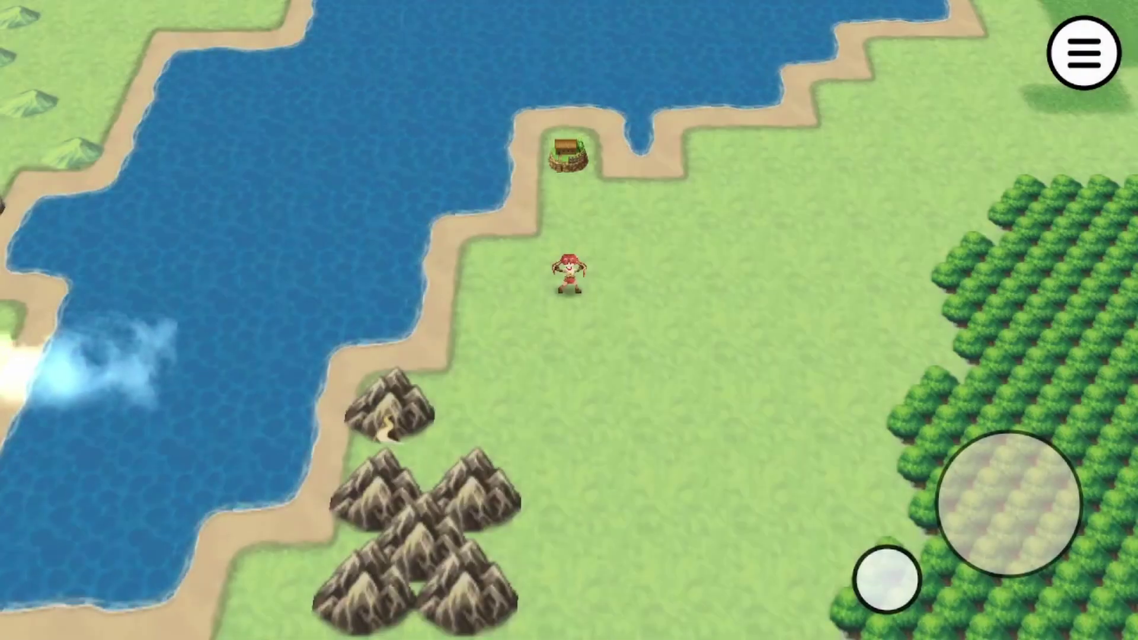
{"action": "key", "text": "Up"}
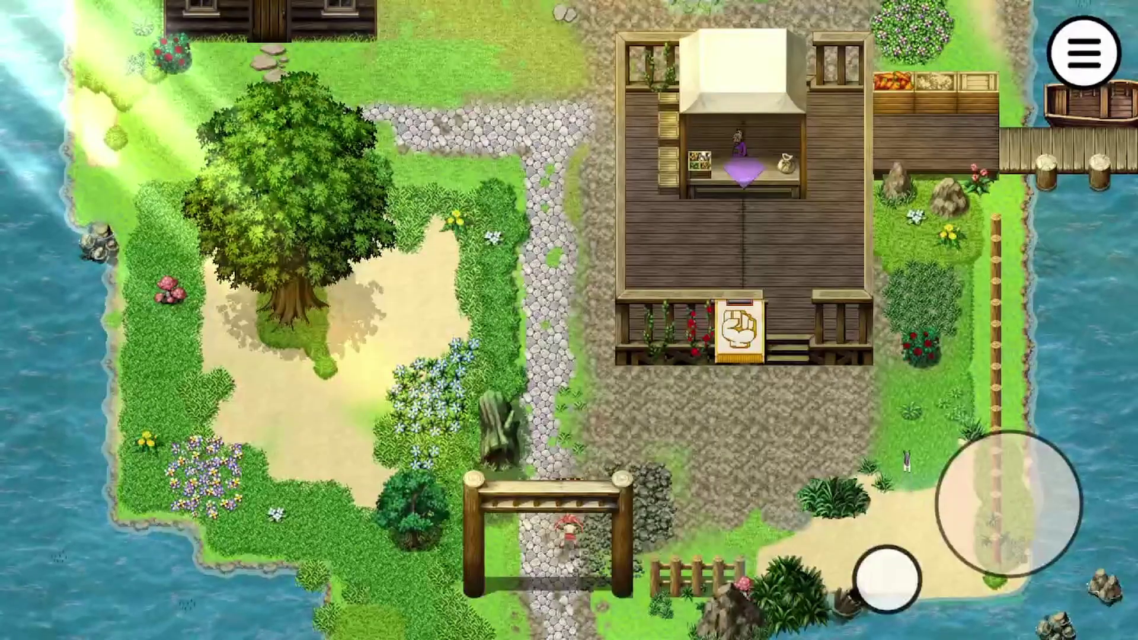
{"action": "key", "text": "Down"}
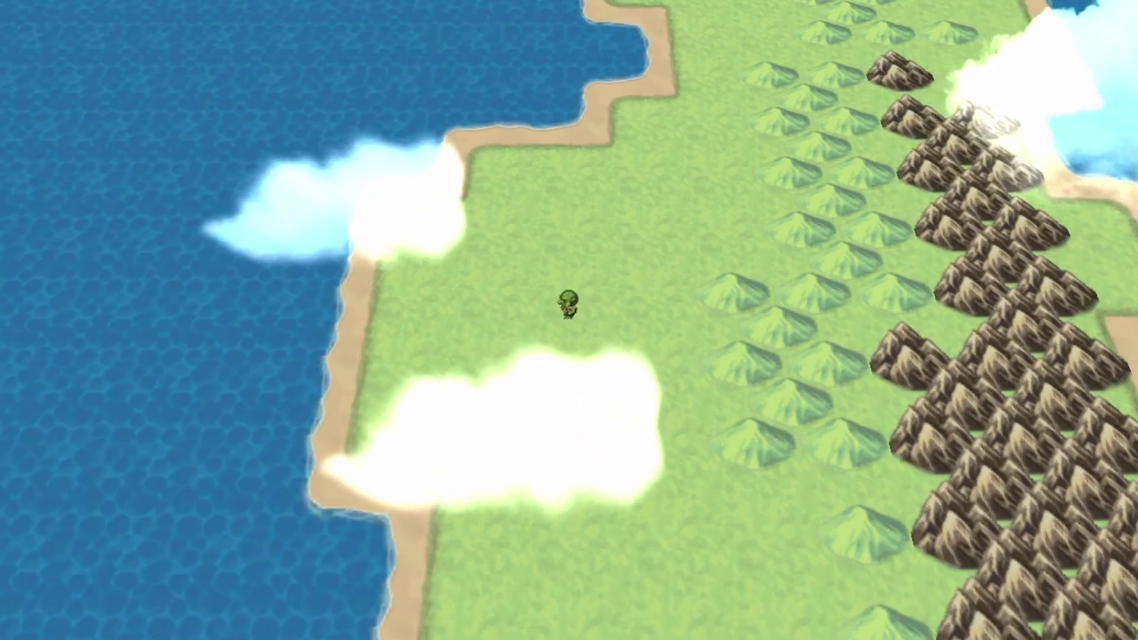
{"action": "key", "text": "Up"}
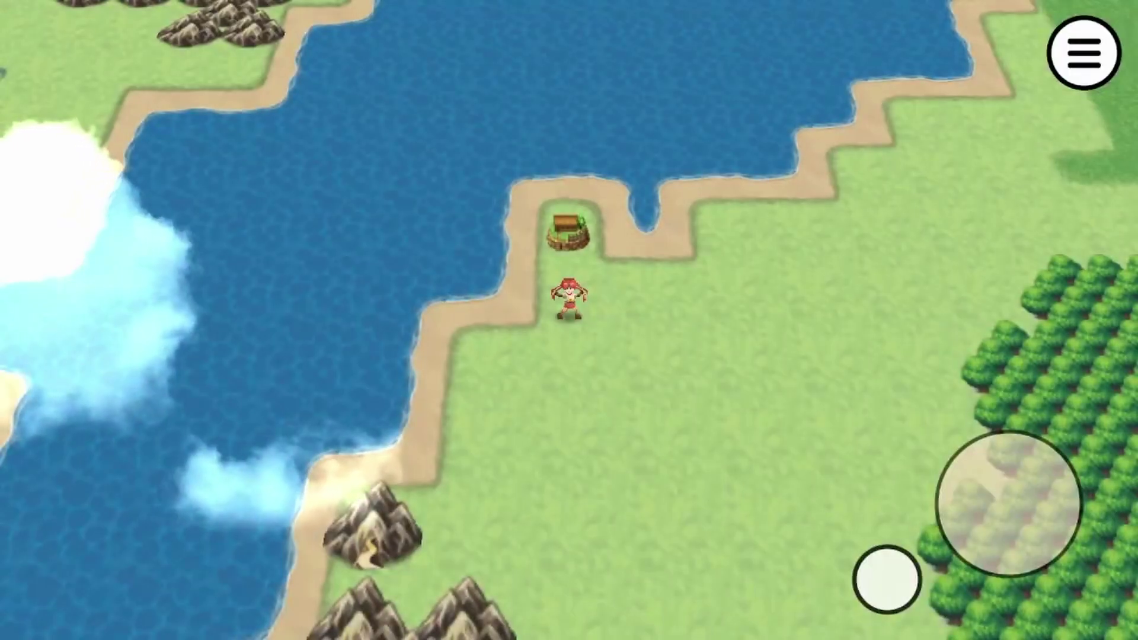
Step: Walk west to Kalbi Village, enter it and head back out to the world map to test the goblin encounter again
{"action": "key", "text": "Left"}
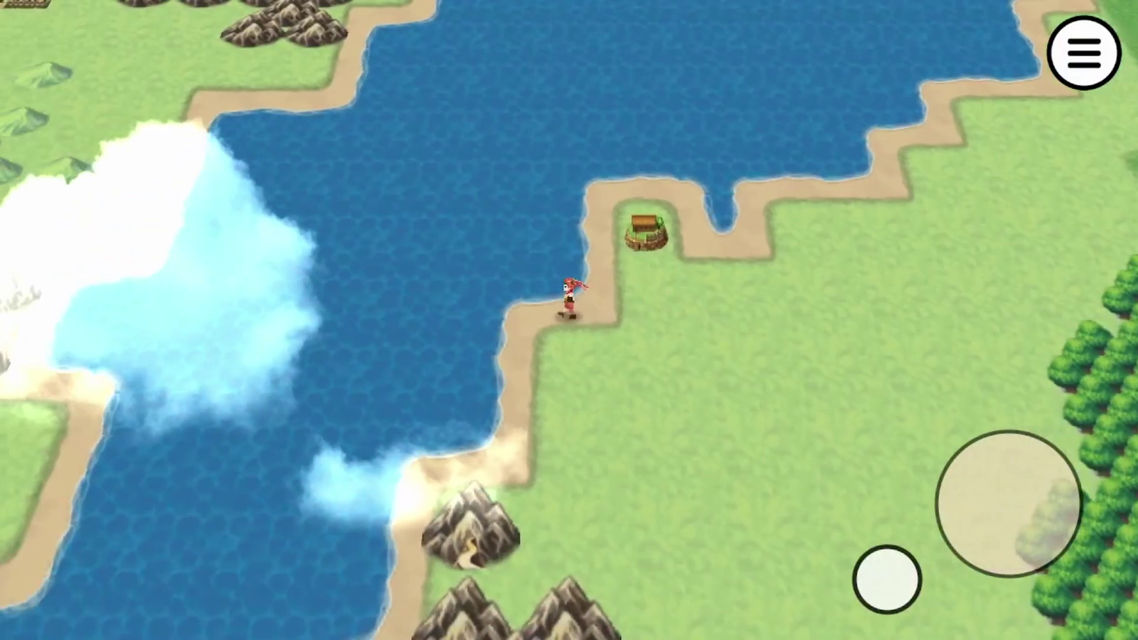
{"action": "key", "text": "Left"}
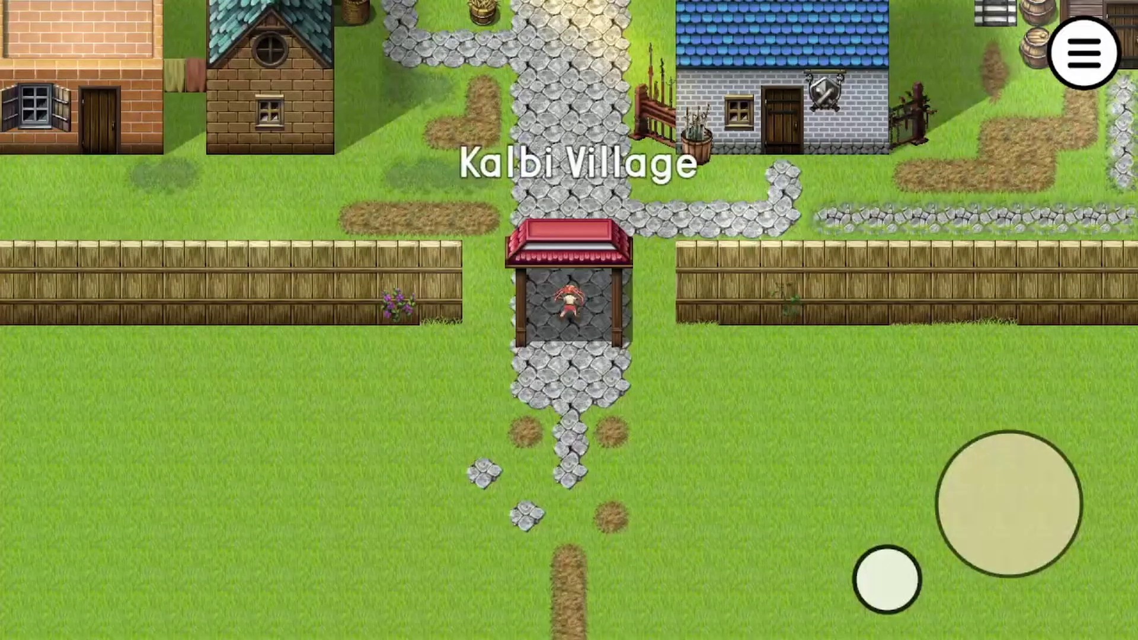
{"action": "key", "text": "Down"}
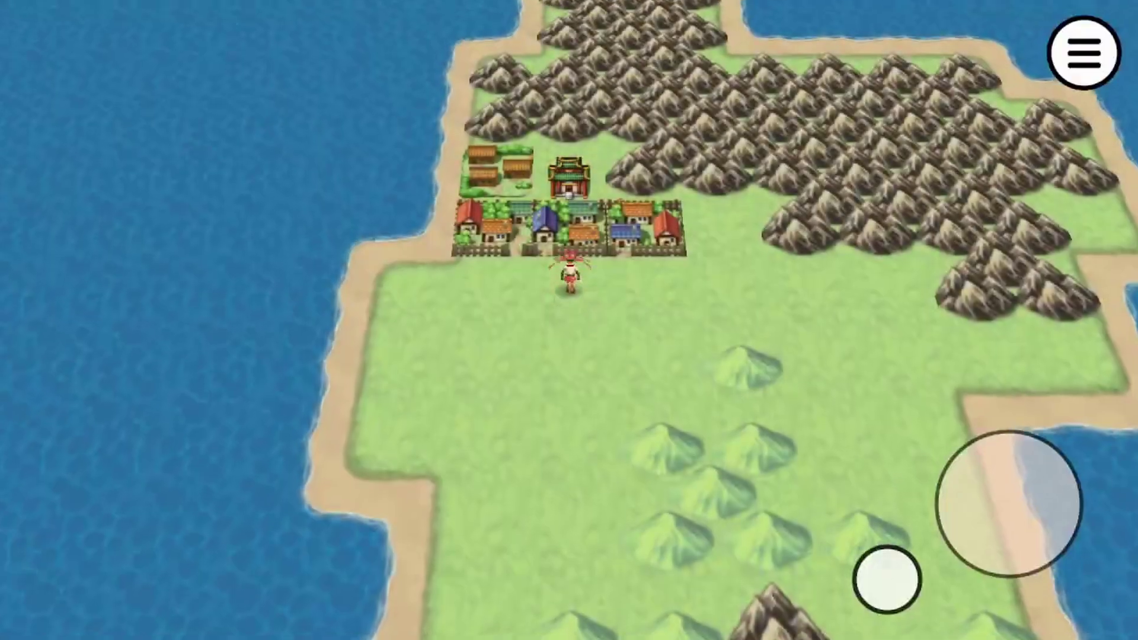
{"action": "key", "text": "Down"}
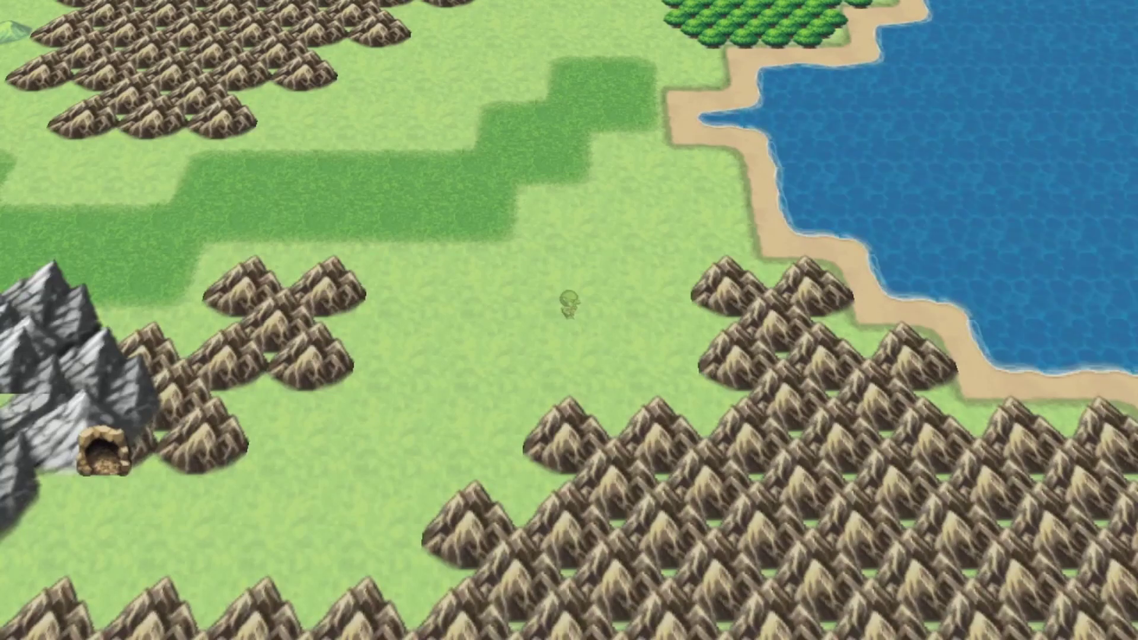
{"action": "key", "text": "Down"}
{"action": "key", "text": "Right"}
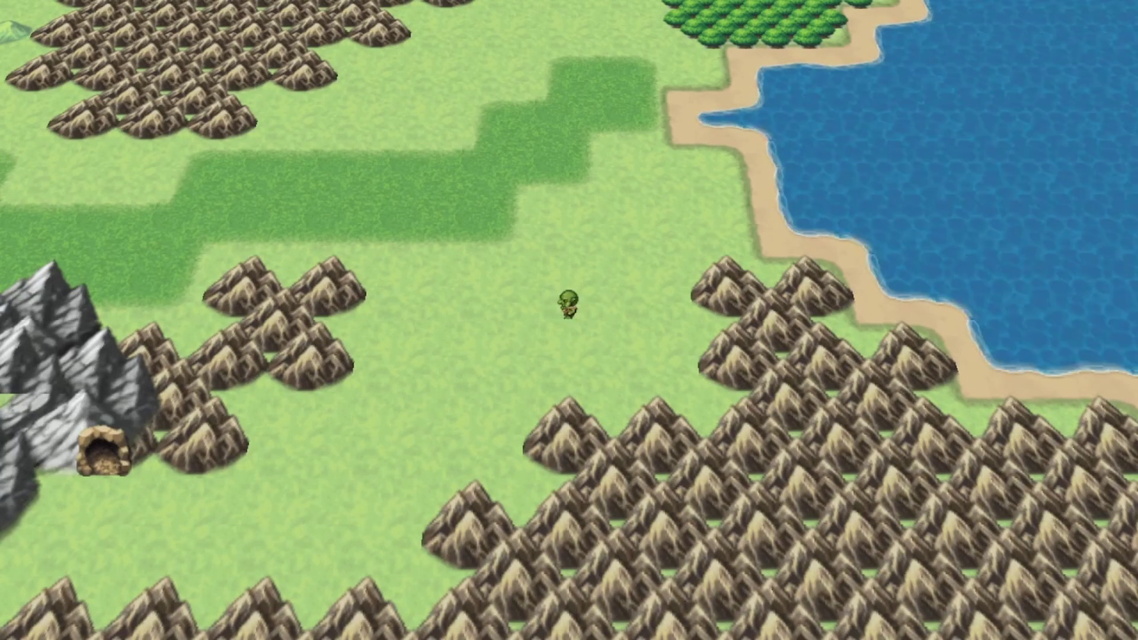